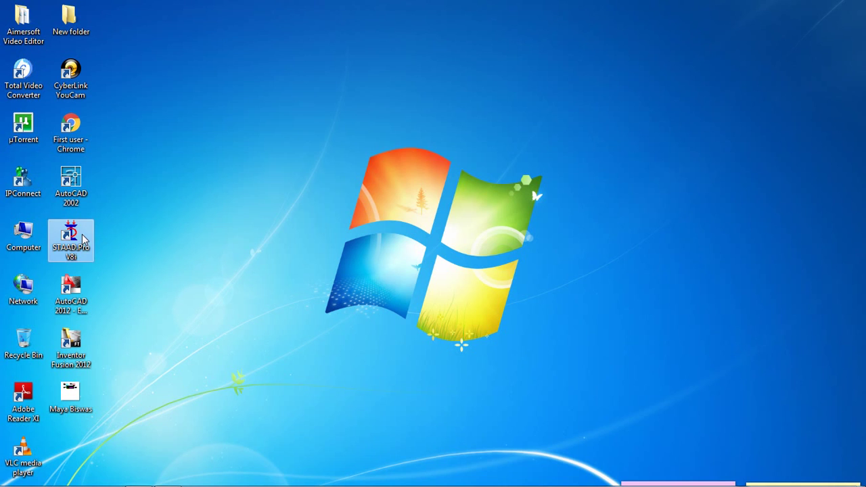
Launch STAAD.Pro V8i and create a Space project named "steel beam" in meters and kilonewtons, beginning with Add Beam
double_click(83, 238)
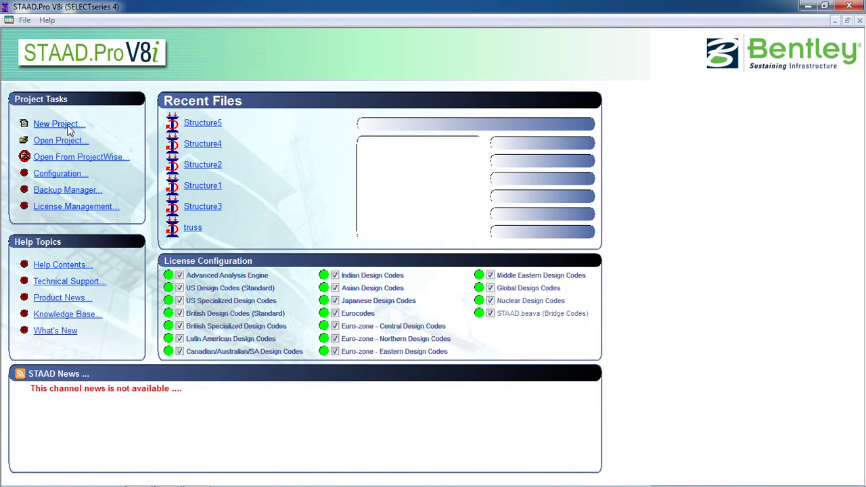
click(70, 128)
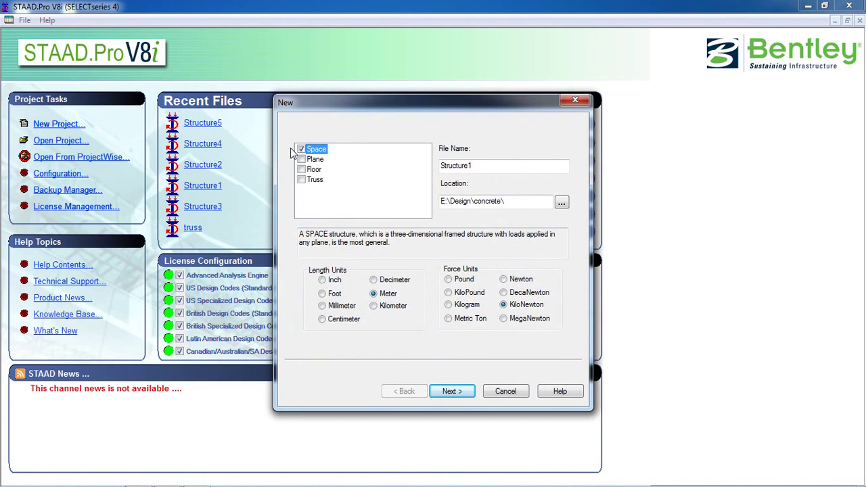
double_click(482, 169)
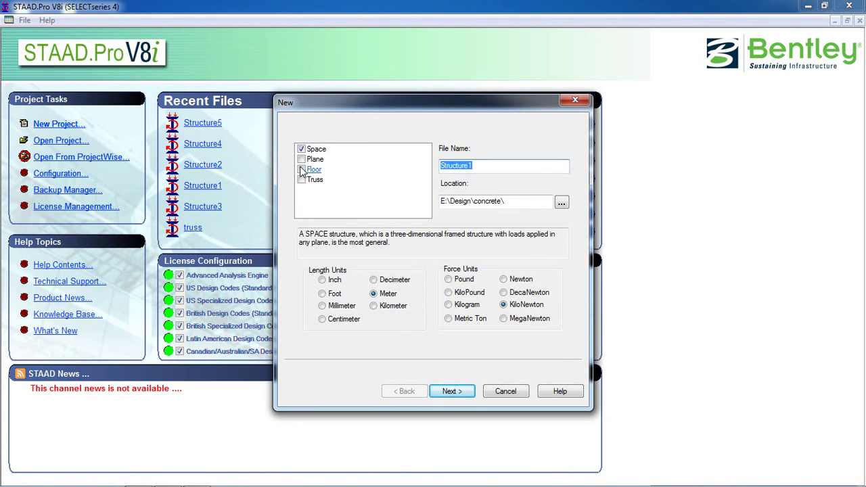
text(be)
key(BackSpace)
key(BackSpace)
key(BackSpace)
key(BackSpace)
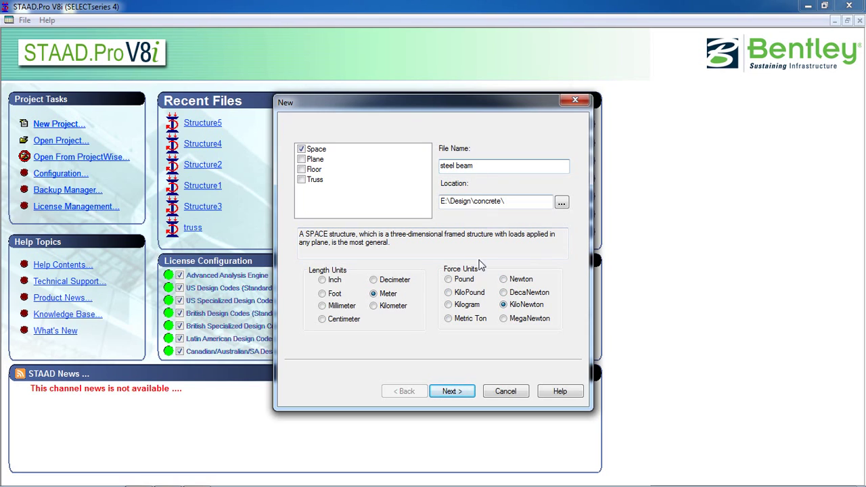
click(451, 391)
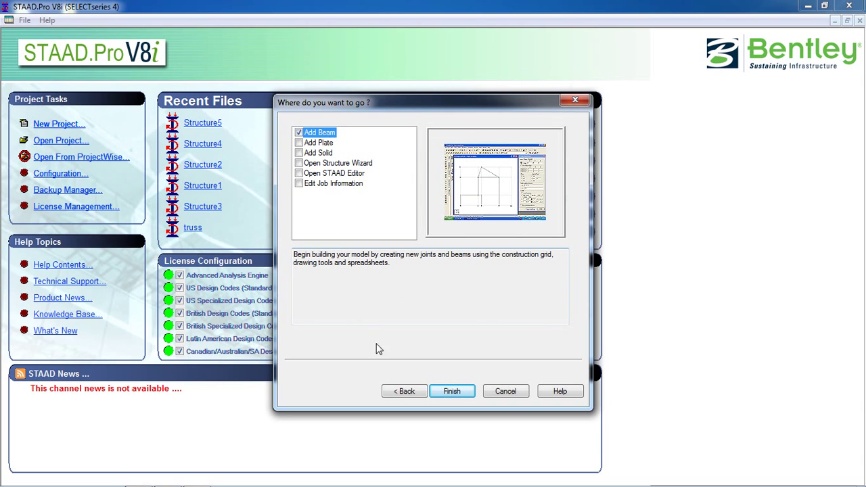
click(441, 392)
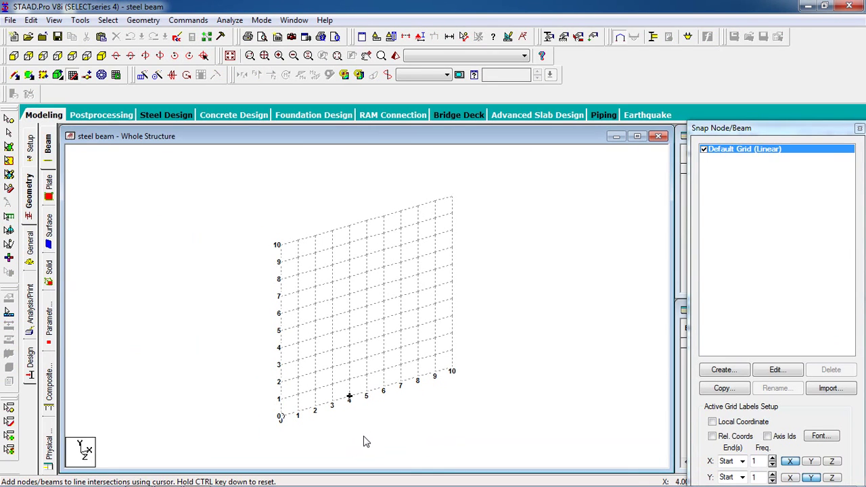
Draw a 5 m beam along the X axis from the grid origin and end the snap-grid drawing mode
scroll(362, 440, up, 2)
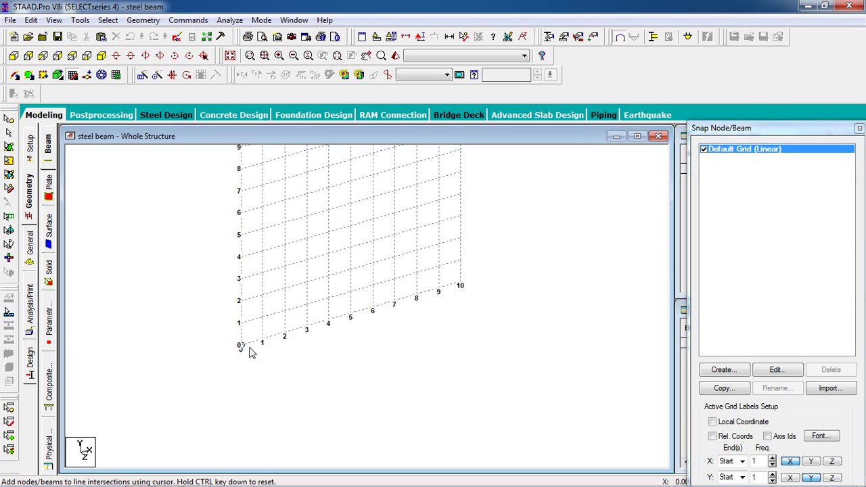
scroll(249, 352, up, 1)
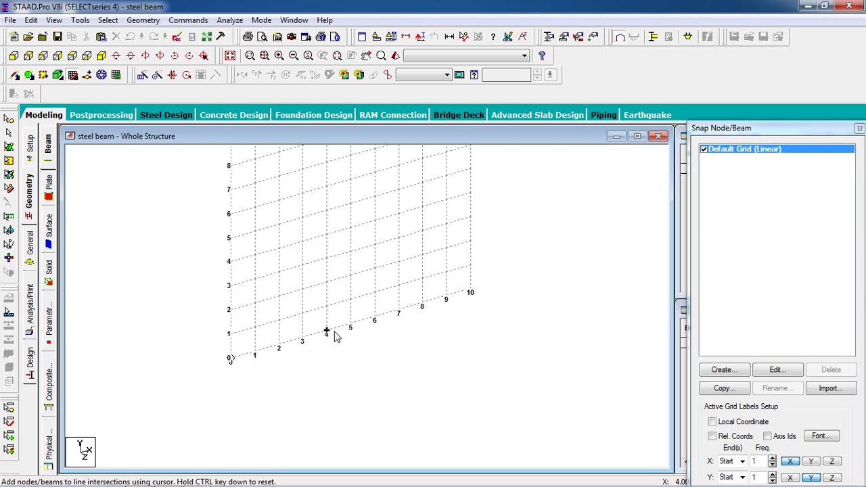
click(232, 360)
click(352, 328)
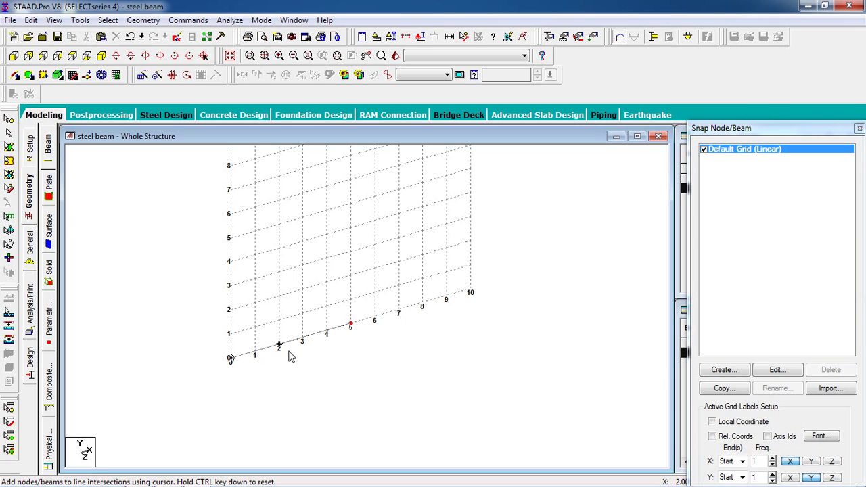
click(76, 77)
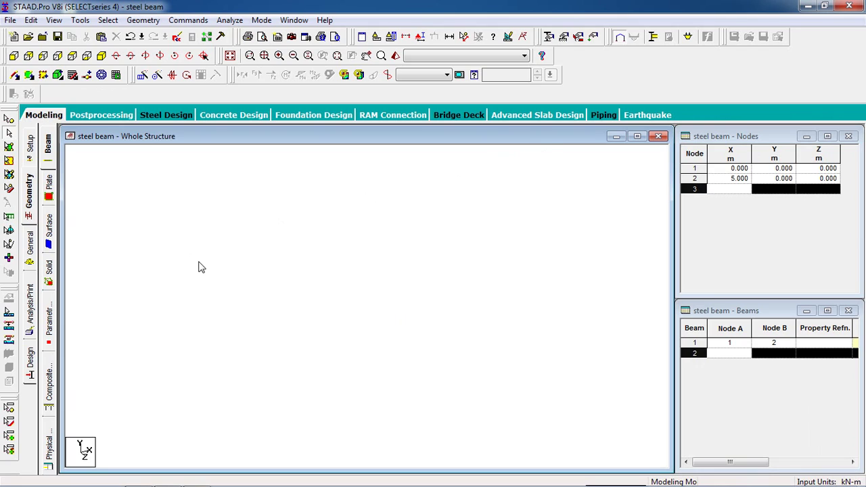
Create a fixed support definition for the structure
scroll(217, 277, down, 2)
middle_drag(355, 217, 349, 278)
click(569, 42)
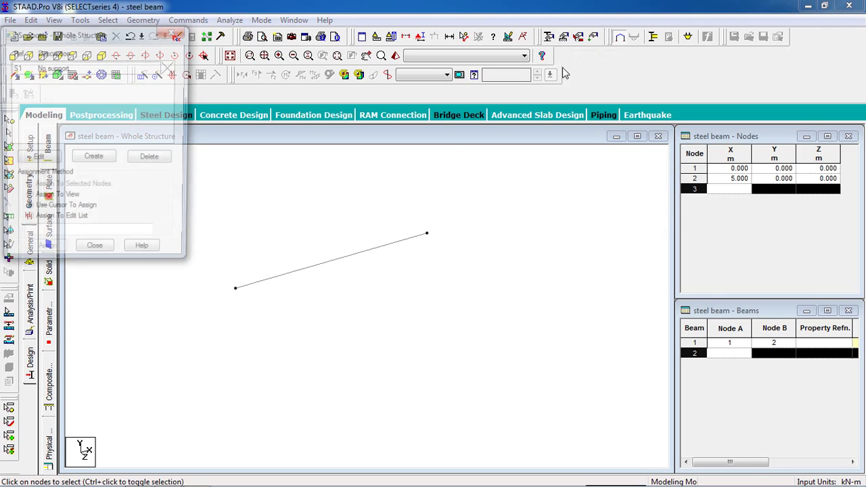
click(112, 161)
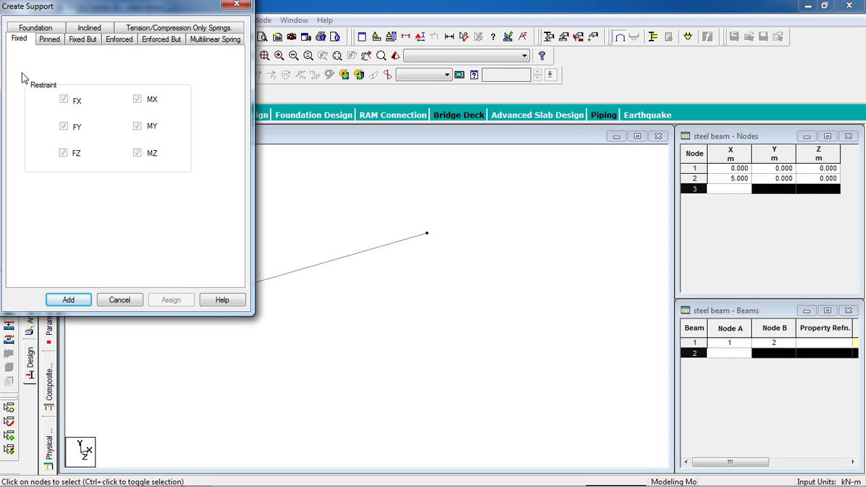
click(69, 300)
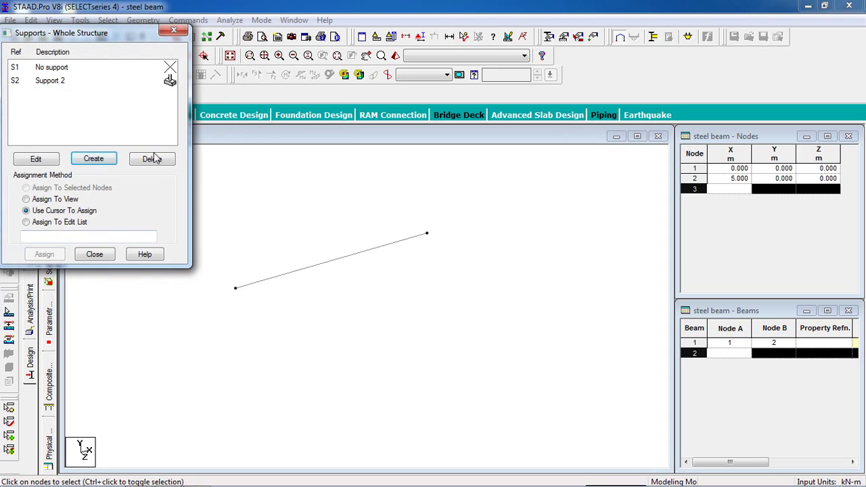
Assign the fixed support to both end nodes of the beam, close the supports dialog and clear the selection
drag(442, 215, 209, 338)
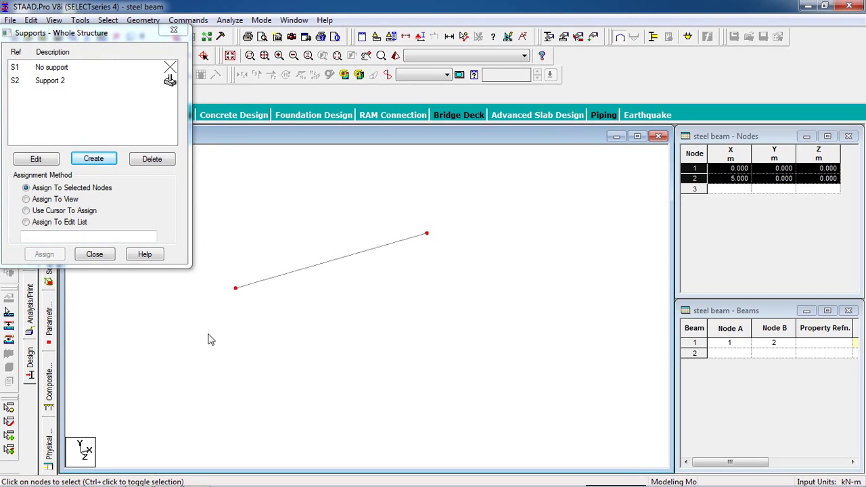
click(68, 81)
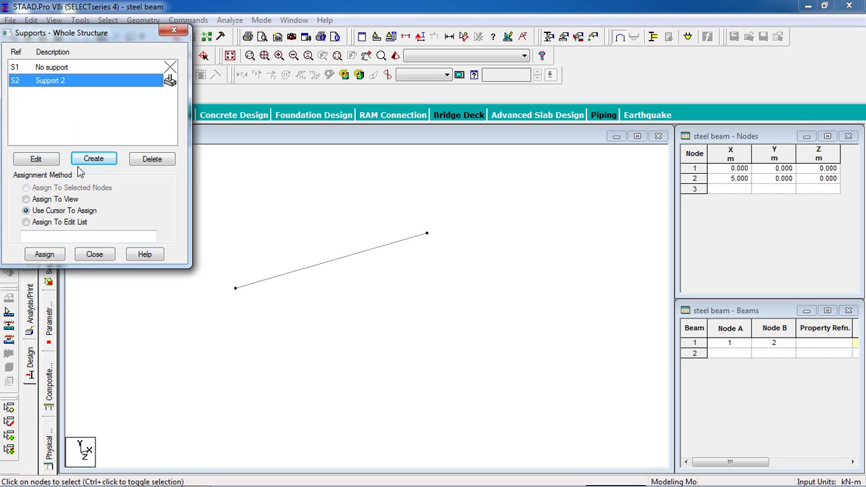
drag(514, 207, 227, 365)
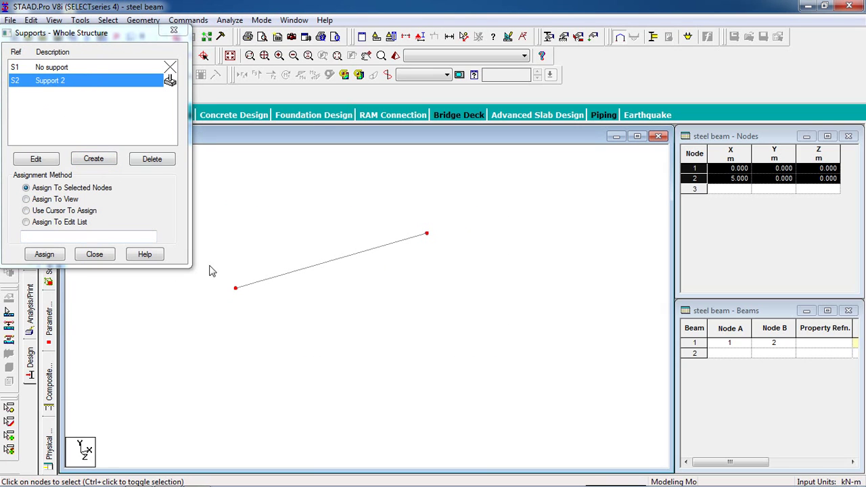
click(76, 206)
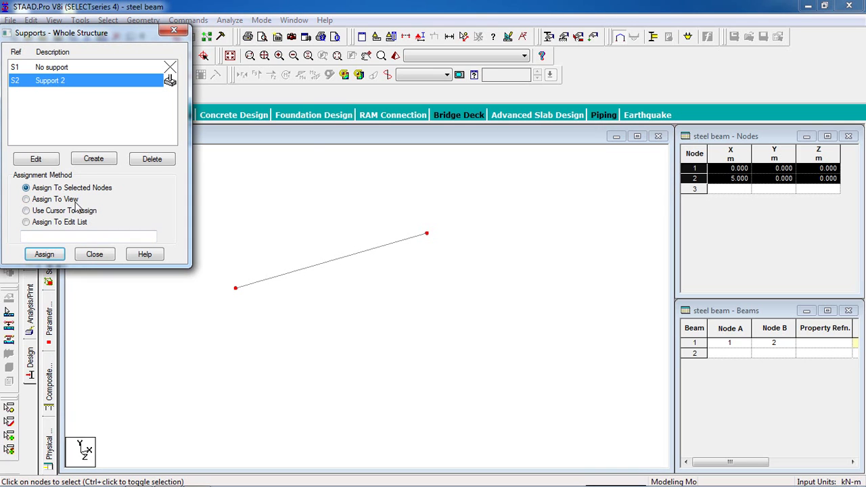
click(42, 253)
click(232, 180)
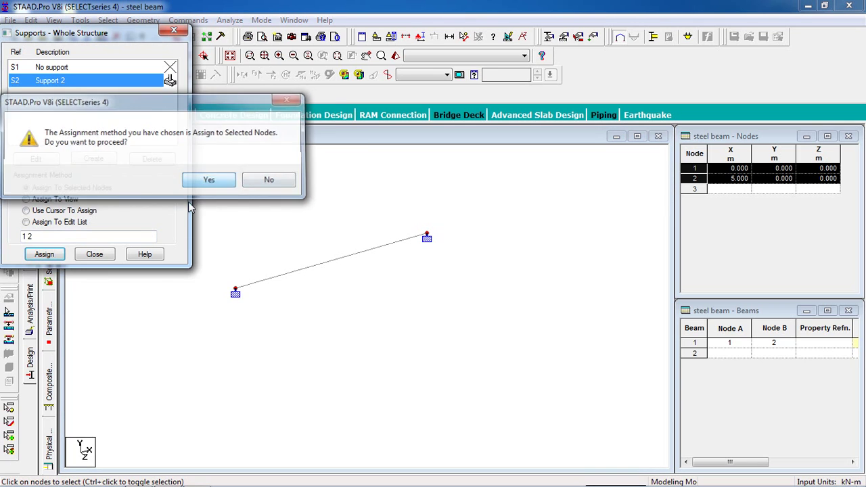
click(94, 254)
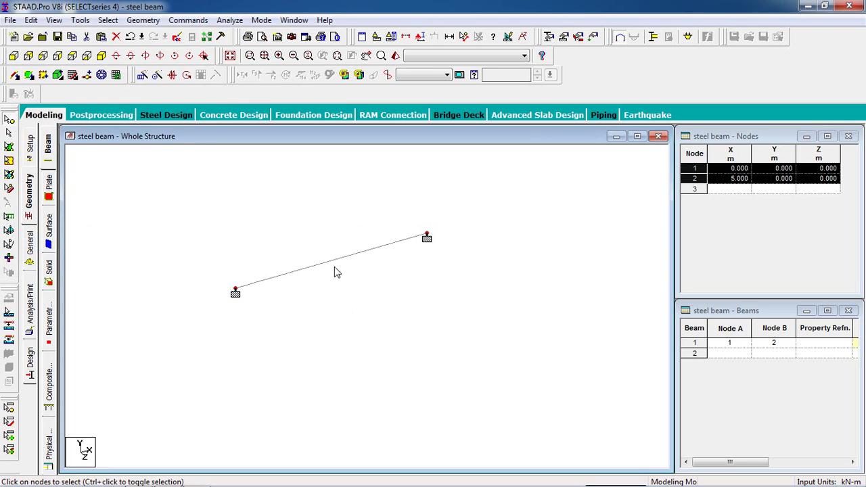
click(353, 285)
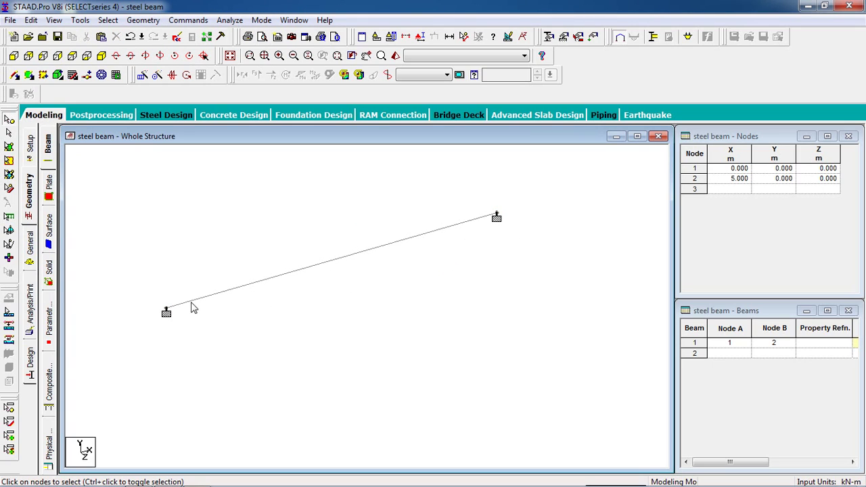
Open the section database from the member properties and display the Indian steel profile tables
scroll(447, 233, down, 1)
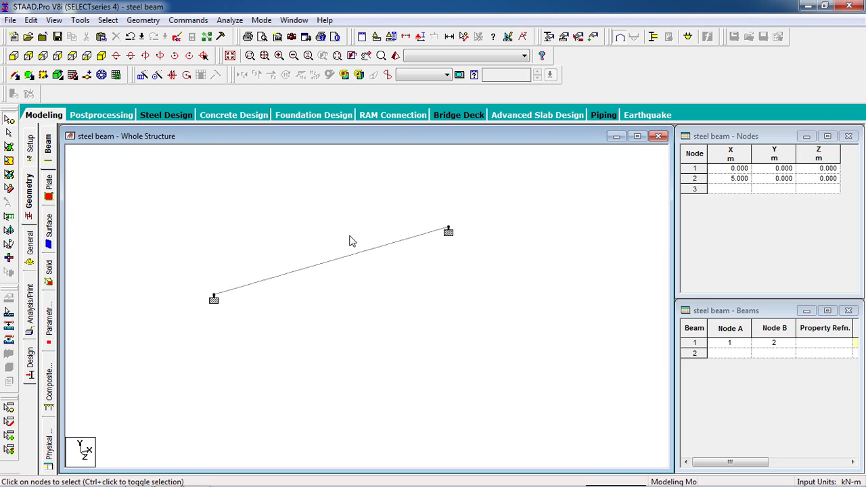
click(548, 35)
drag(342, 64, 735, 60)
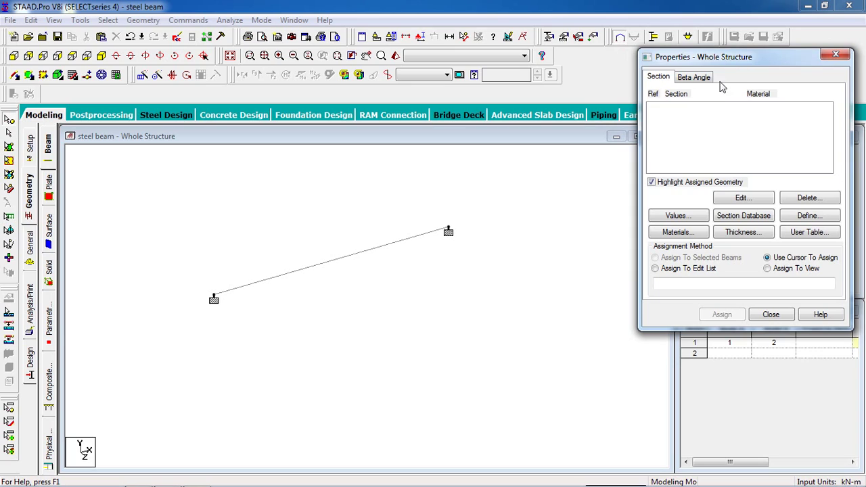
click(730, 220)
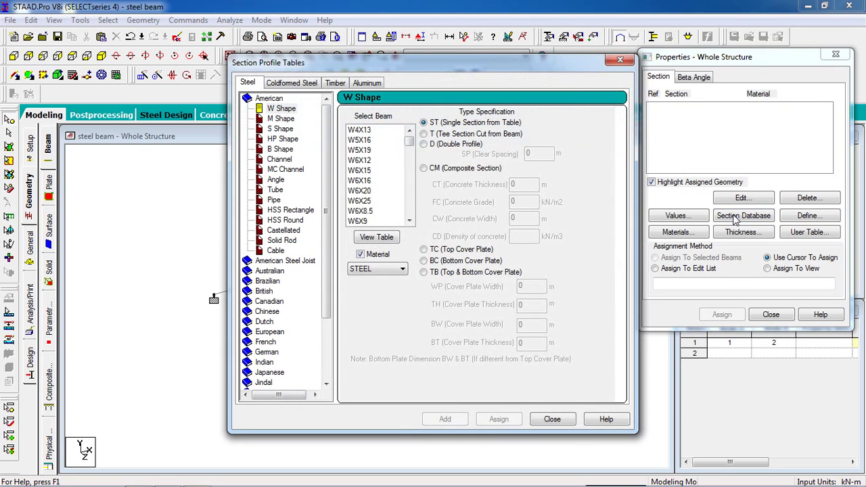
click(265, 364)
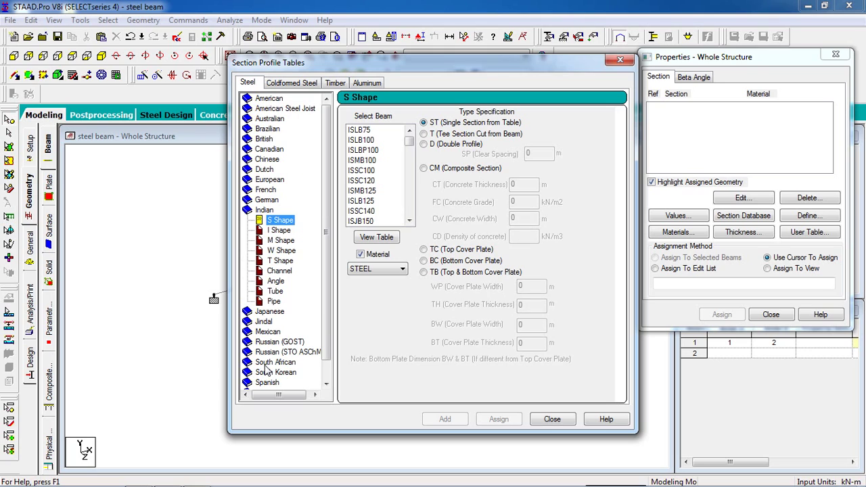
Compare the section lists of the Indian W, M, T, Channel and I shapes, returning to I Shape
click(278, 230)
click(276, 251)
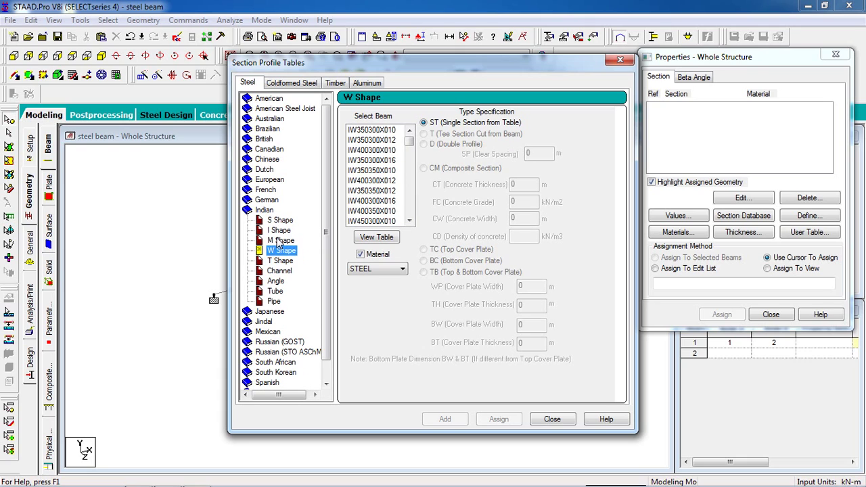
click(280, 241)
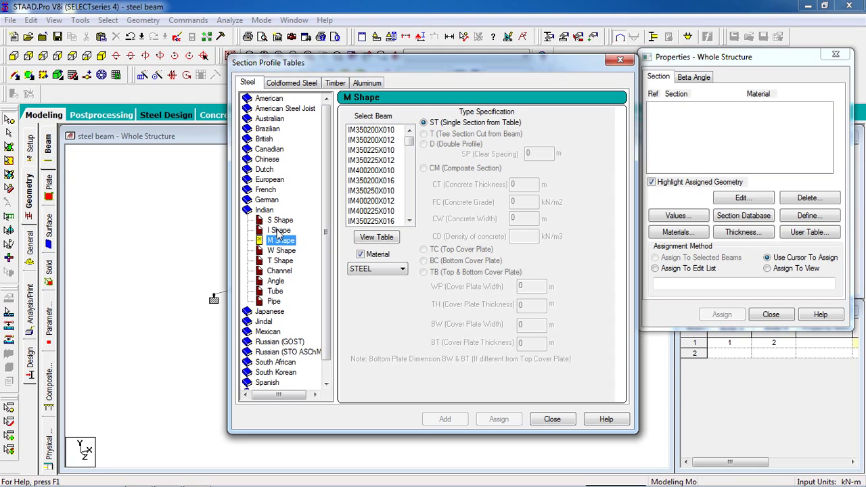
click(278, 231)
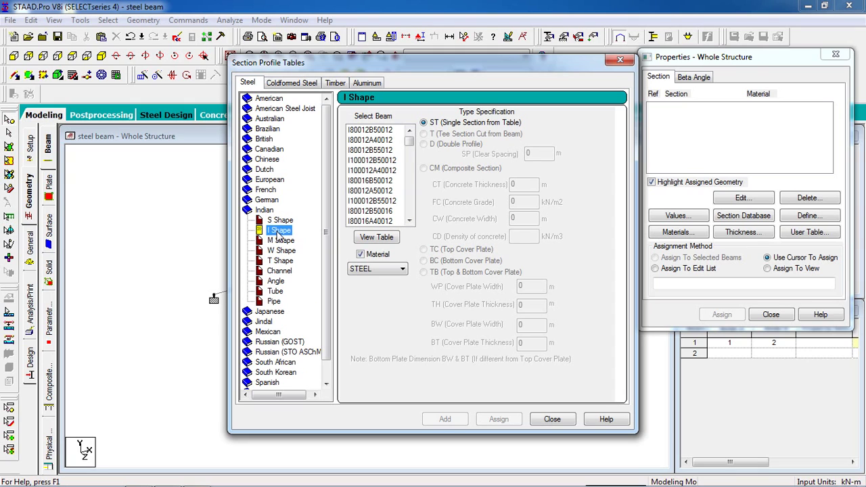
click(280, 262)
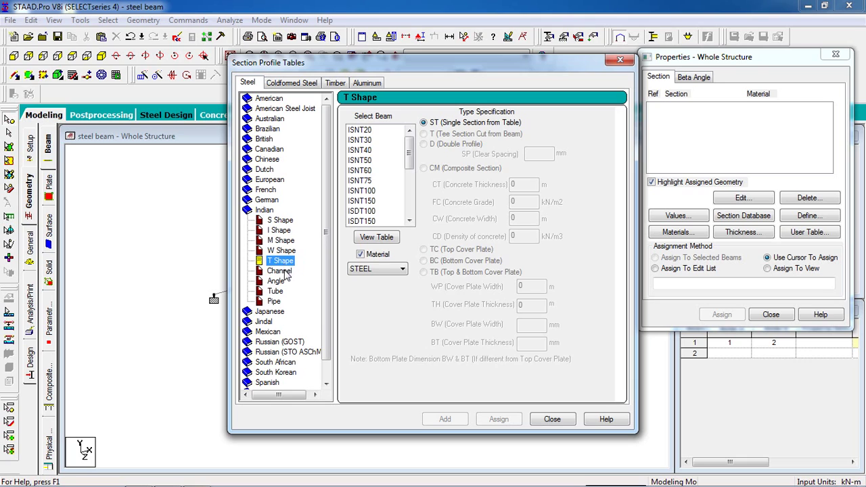
click(284, 272)
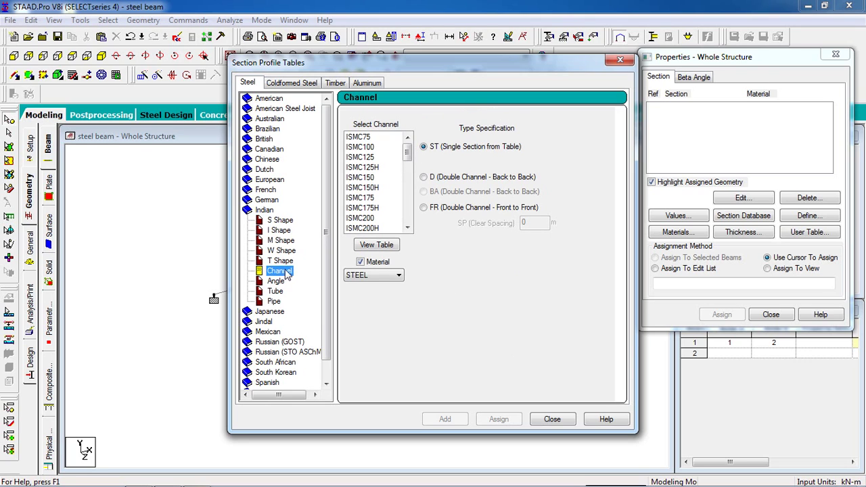
click(278, 231)
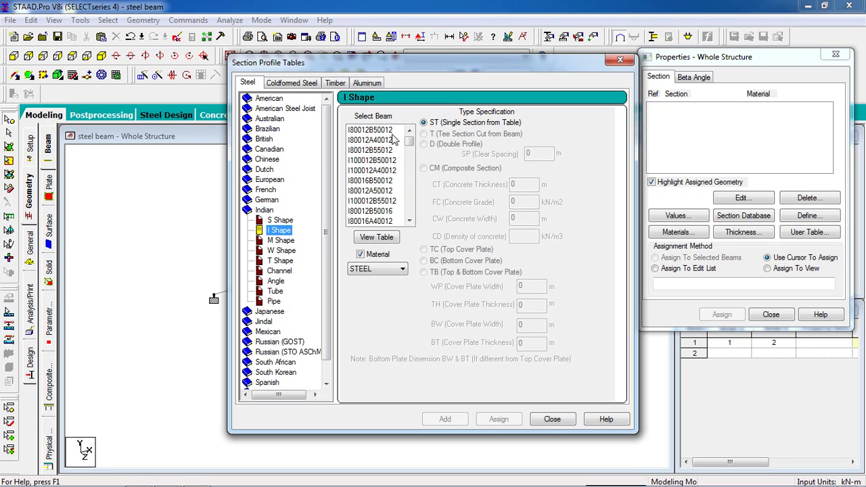
mouse_move(409, 142)
mouse_down()
mouse_move(414, 221)
mouse_move(410, 140)
mouse_up()
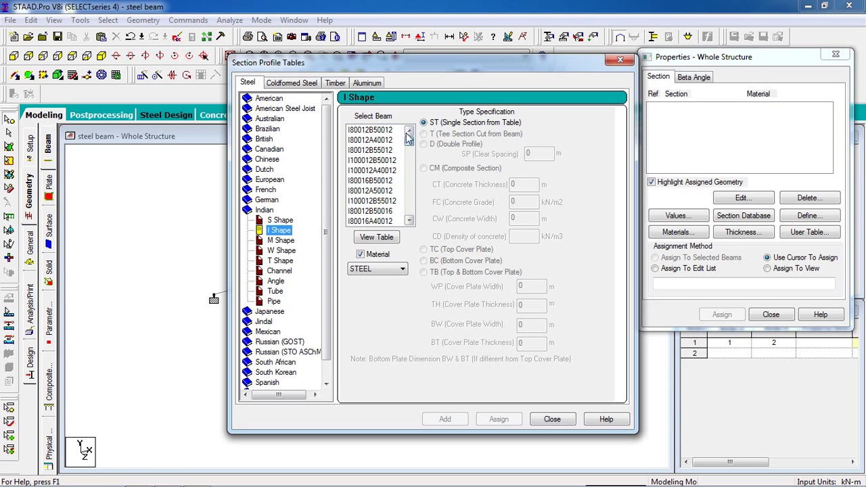
Select I80012B50012 from the Indian I Shape table, add it as a STEEL section property and close the profile tables
click(370, 130)
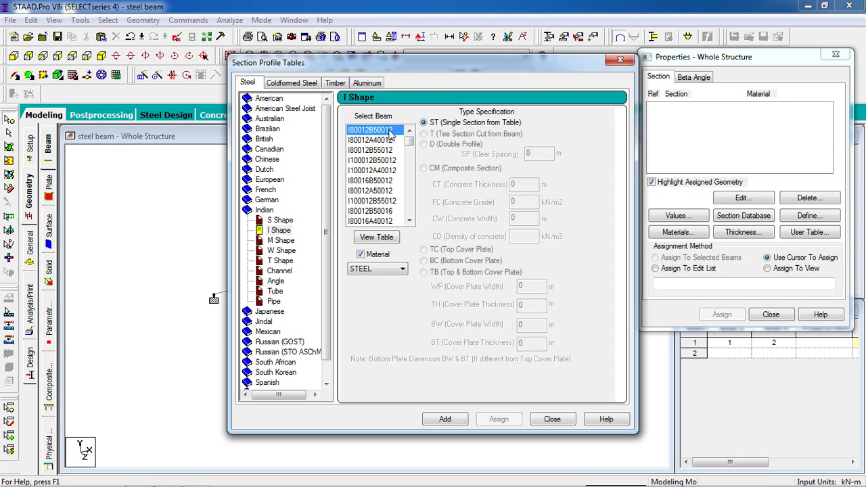
click(384, 239)
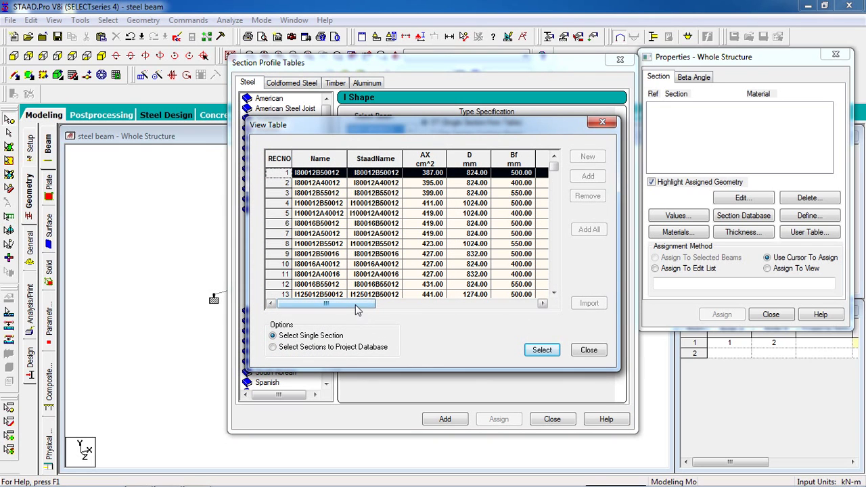
key(Tab)
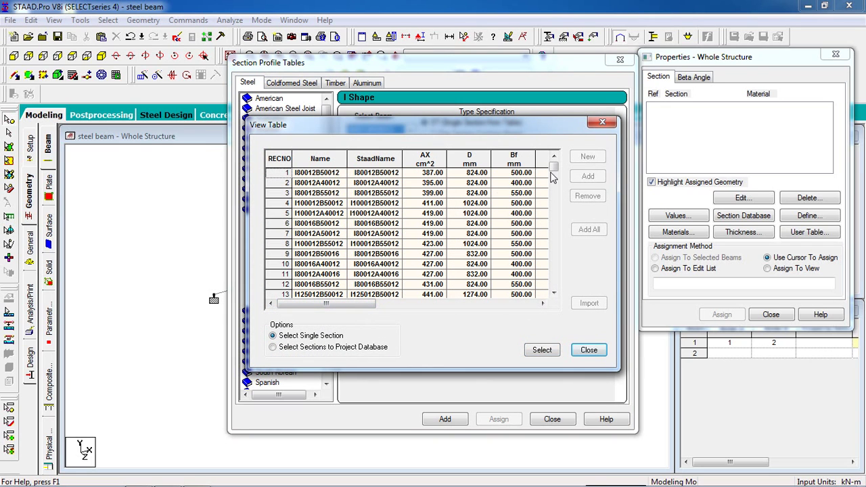
drag(551, 243, 553, 286)
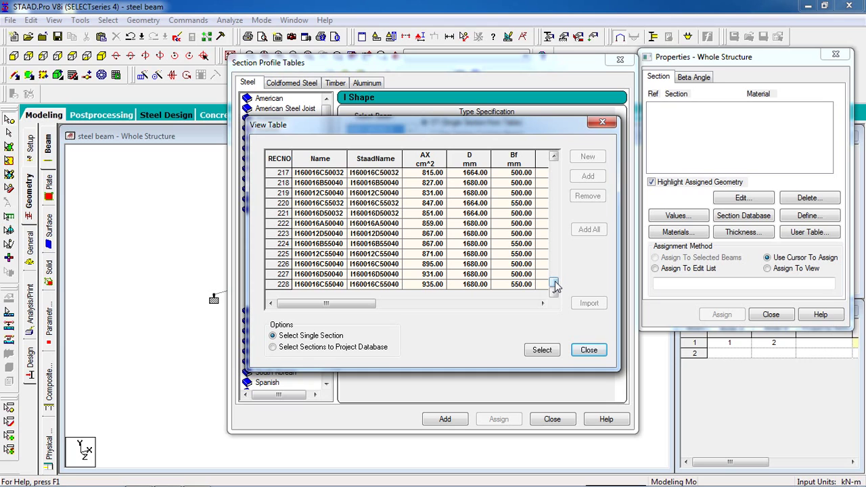
drag(554, 286, 554, 162)
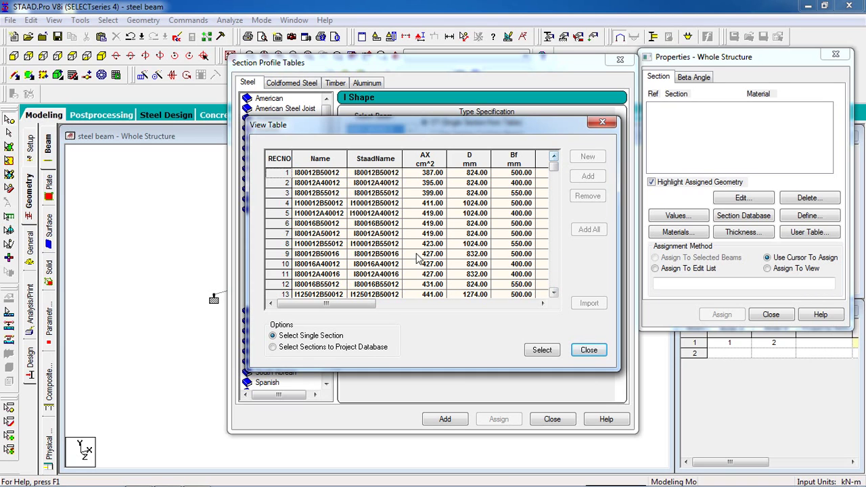
click(271, 176)
drag(363, 304, 338, 305)
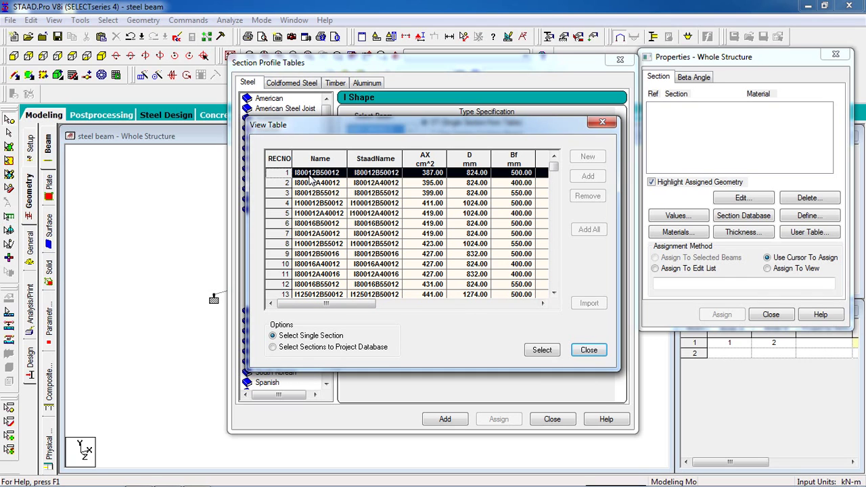
click(537, 350)
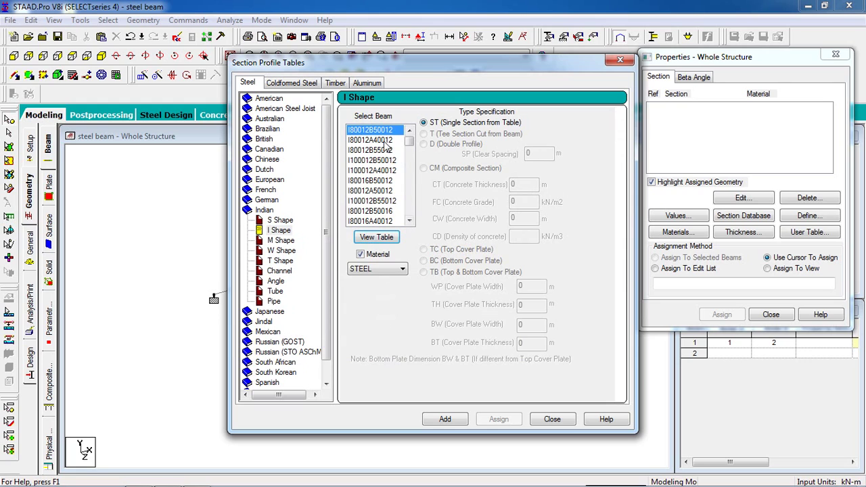
click(457, 419)
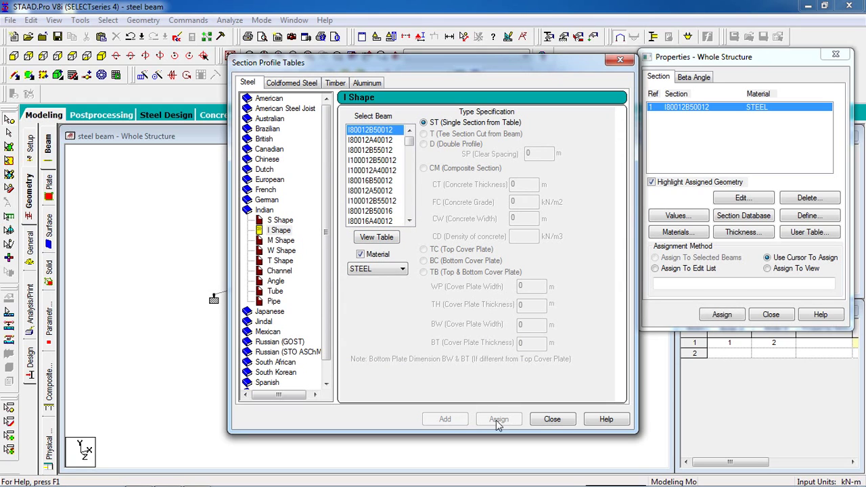
click(552, 419)
Assign the I80012B50012 section property to the beam and clear the selection
click(685, 112)
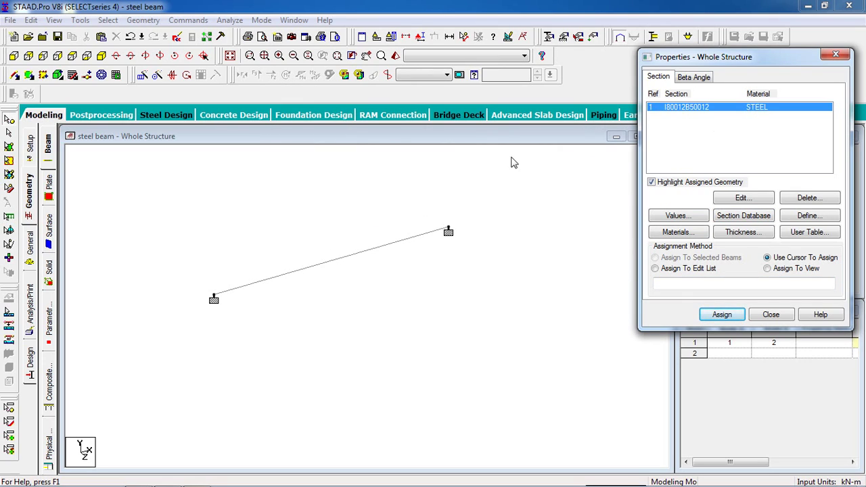
click(9, 136)
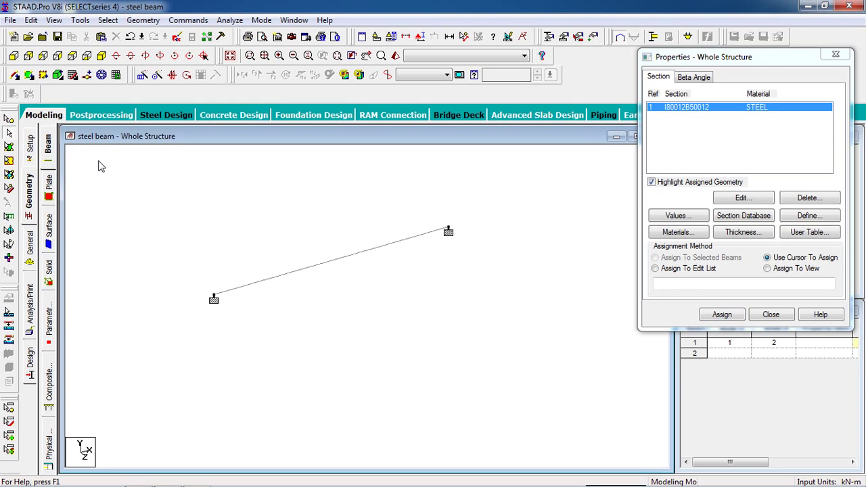
click(261, 283)
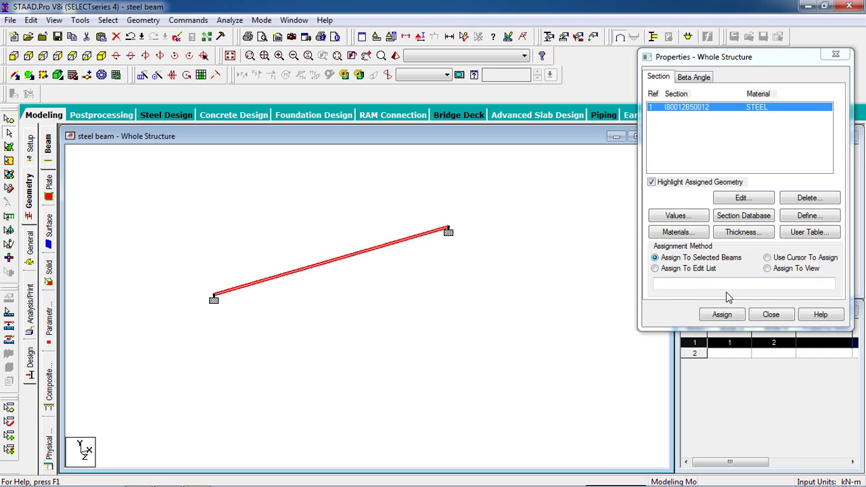
click(722, 315)
click(751, 230)
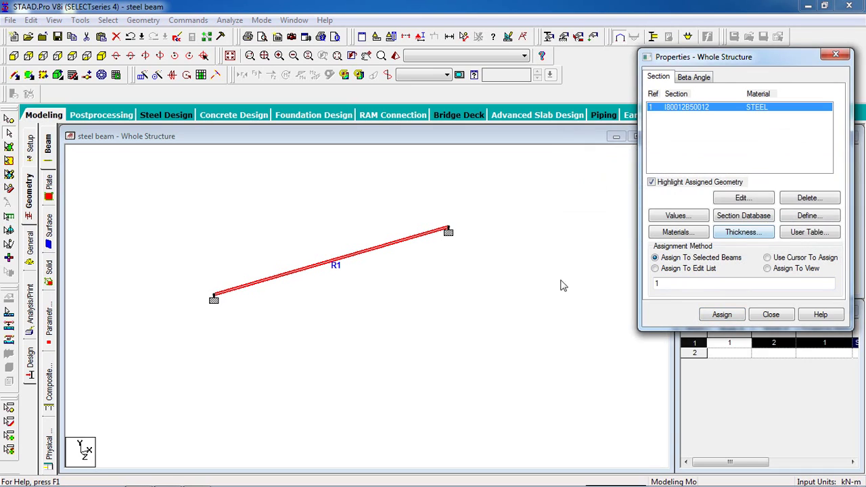
click(387, 274)
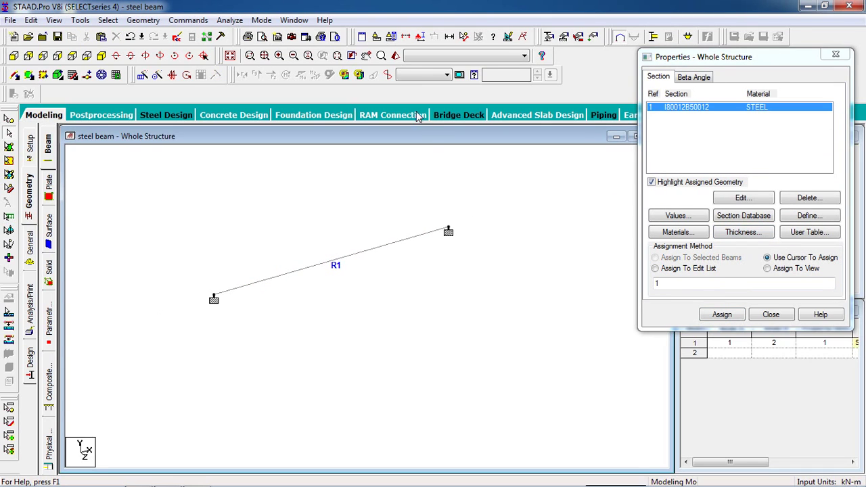
Examine the beam's I-section in a 3D rendered view from several angles, then close the rendering and the properties dialog
click(396, 56)
drag(426, 302, 412, 338)
scroll(412, 338, up, 10)
scroll(412, 241, down, 10)
drag(413, 241, 386, 316)
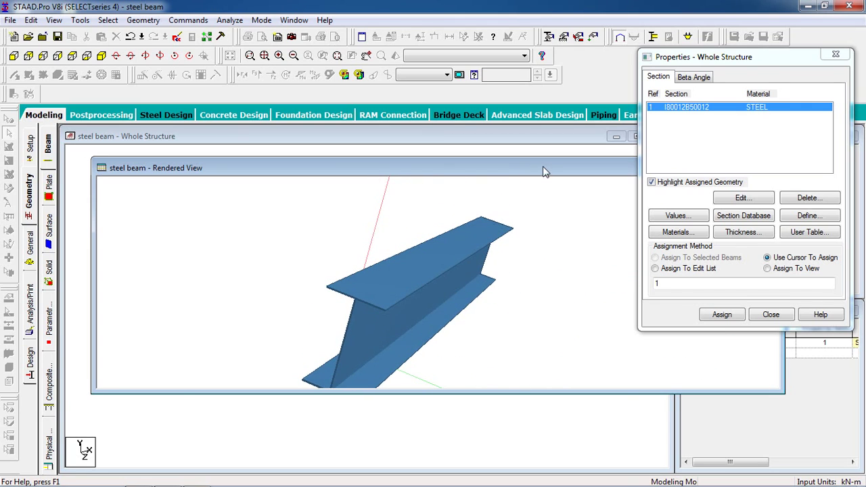
drag(545, 172, 466, 189)
click(520, 180)
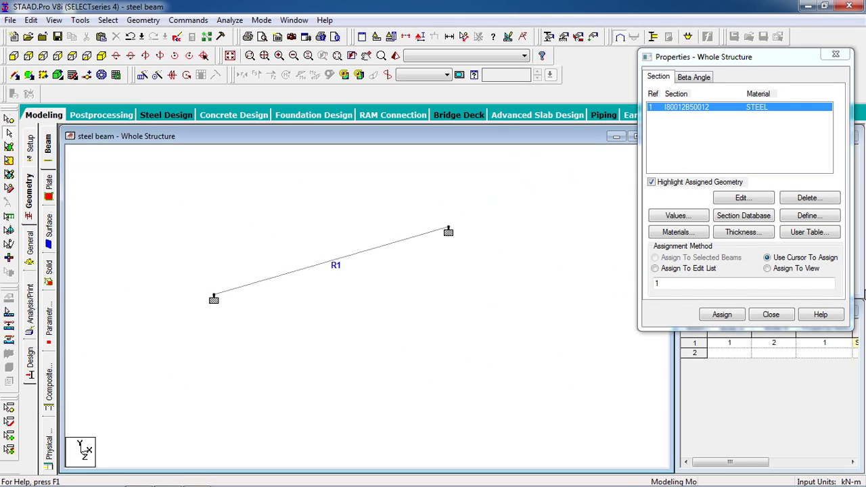
click(770, 316)
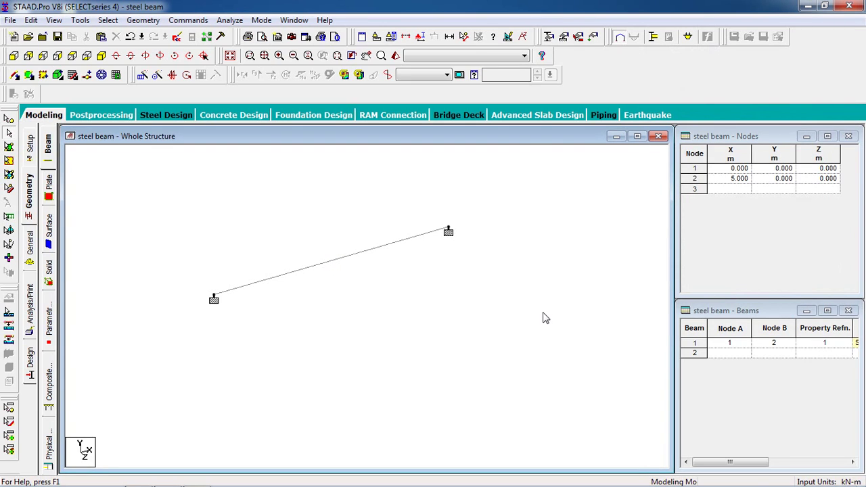
Create primary load case 1 with loading type Dead and the title "dead"
click(594, 37)
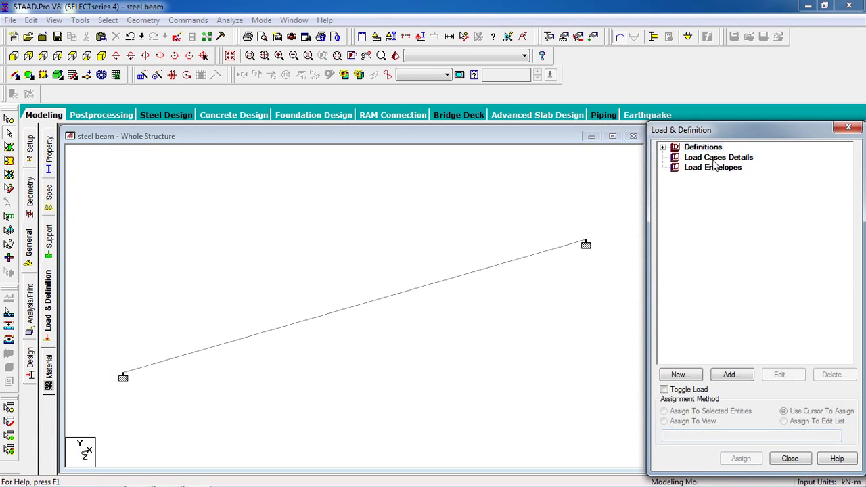
click(715, 158)
click(729, 375)
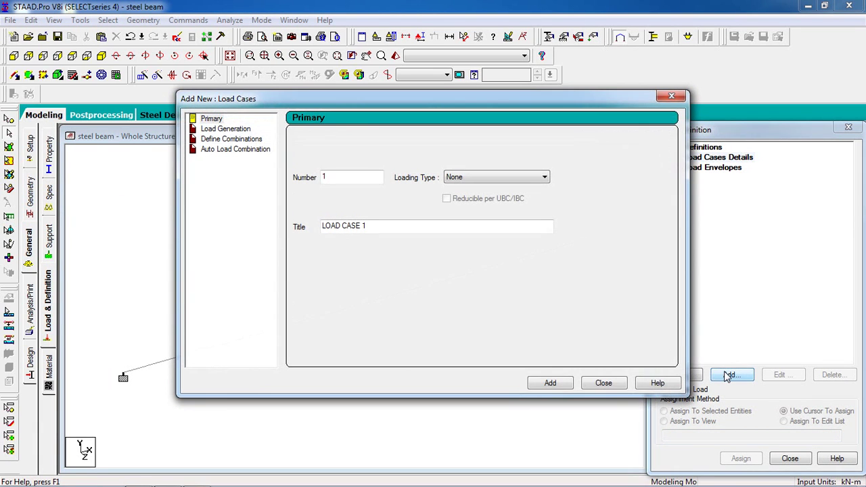
click(534, 177)
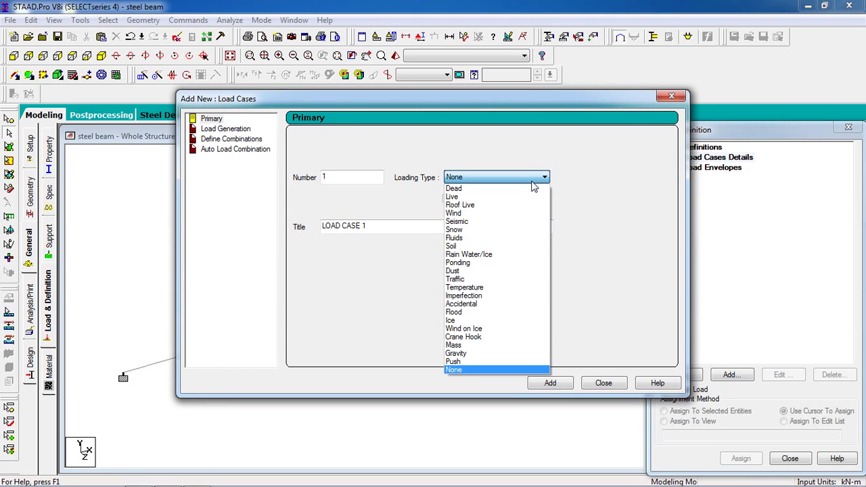
click(519, 189)
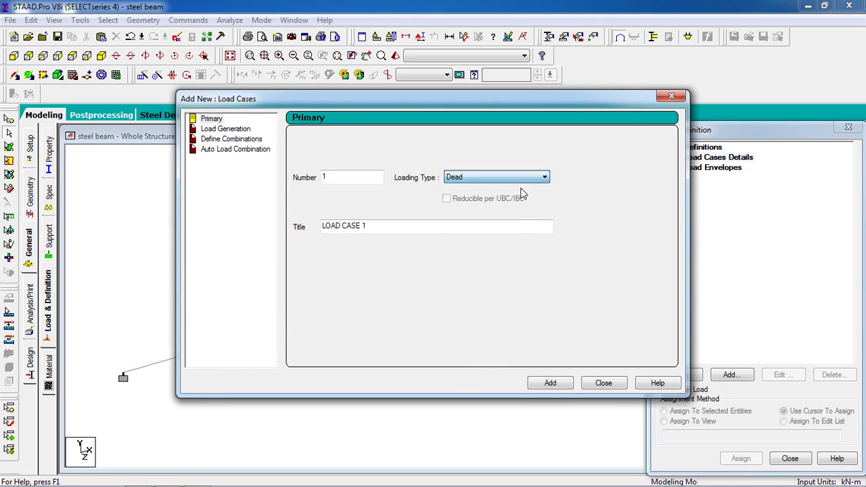
key(Tab)
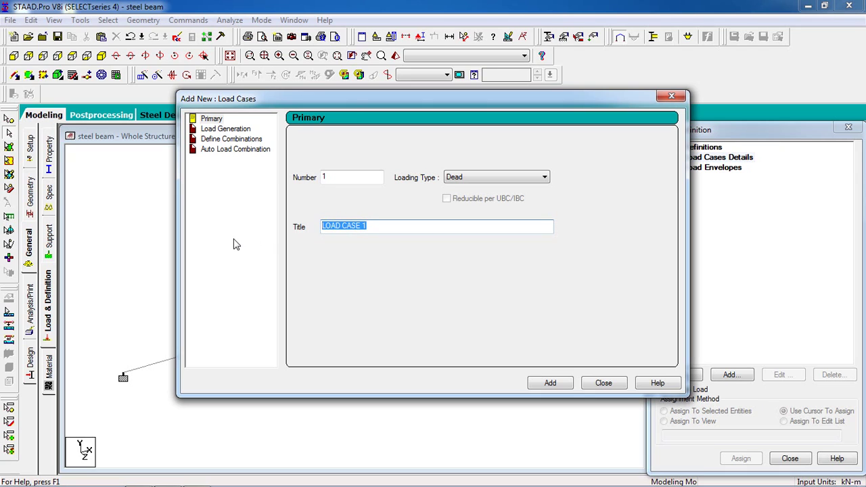
text(d)
click(550, 383)
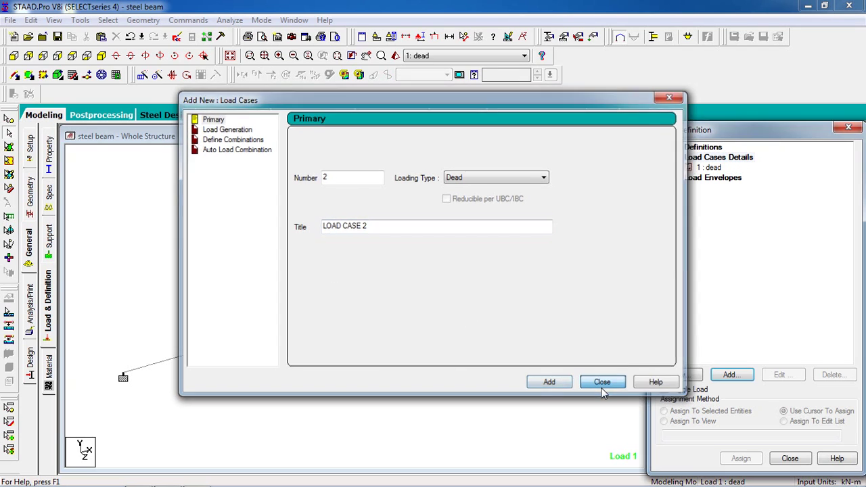
click(601, 386)
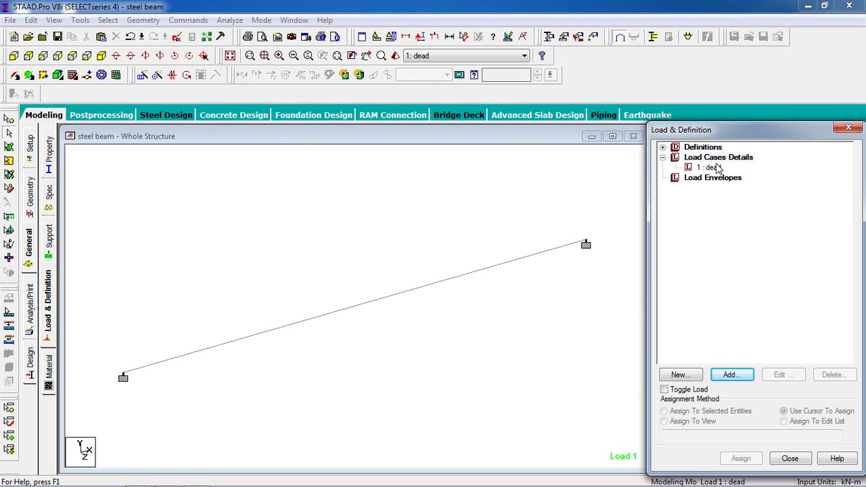
Add a selfweight load in the Y direction with factor -1 to the dead load case
click(715, 167)
click(730, 375)
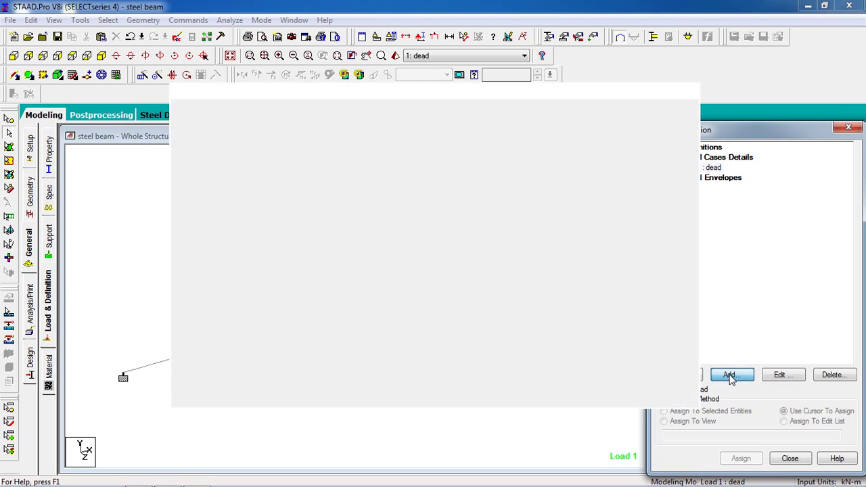
click(164, 73)
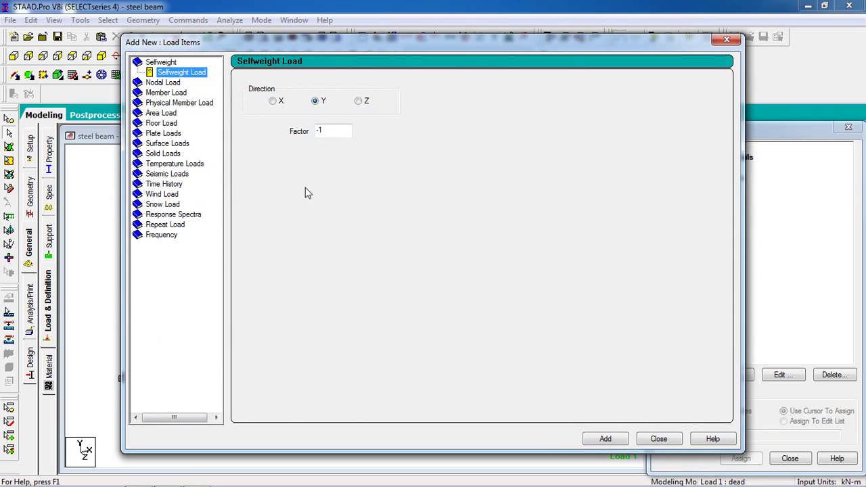
click(618, 441)
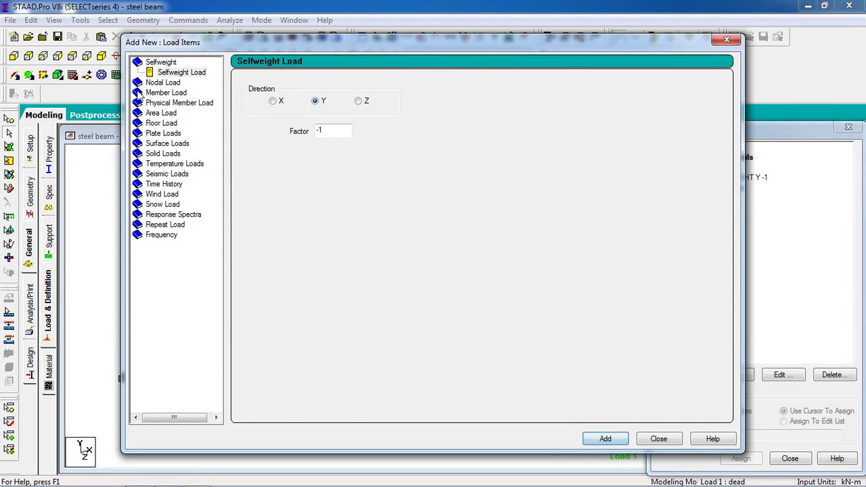
Add a uniform member force of -10 kN/m in the GY direction to the dead load case and close the load items dialog
click(164, 94)
double_click(351, 115)
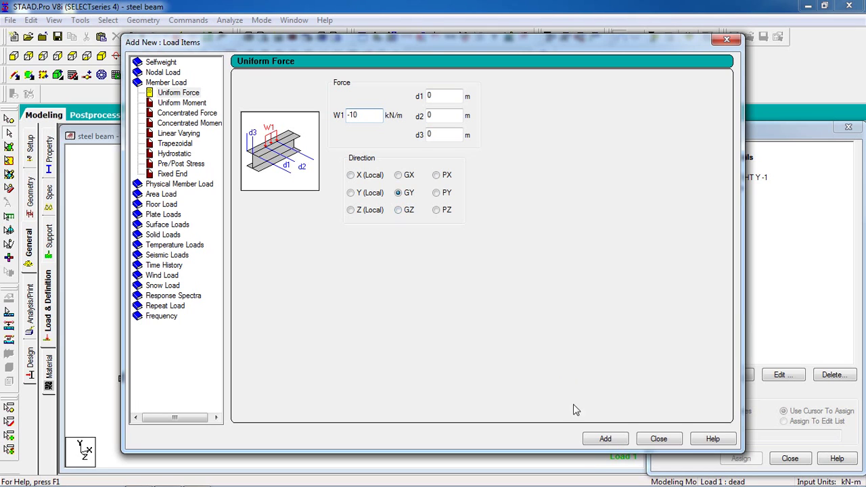
click(613, 444)
click(657, 440)
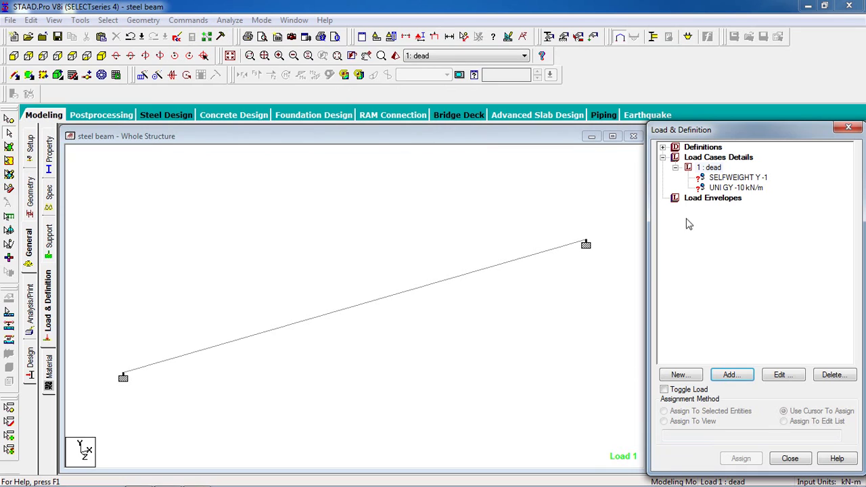
Assign the selfweight load to the whole view
click(722, 177)
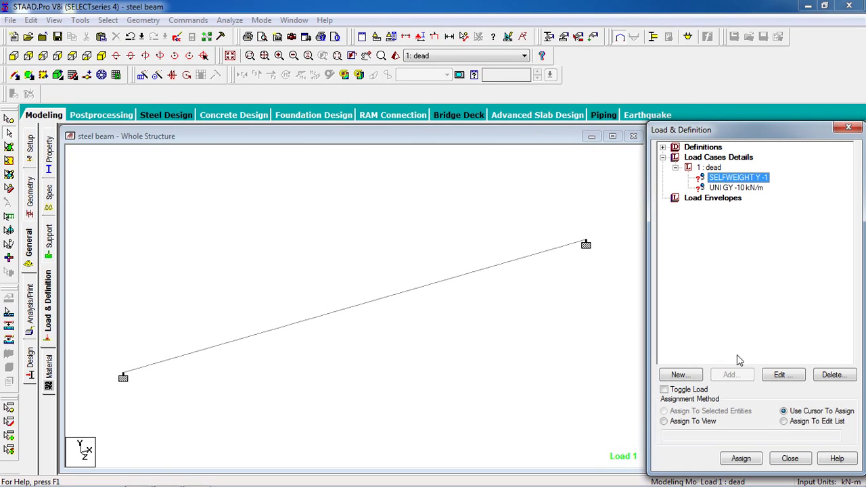
click(696, 422)
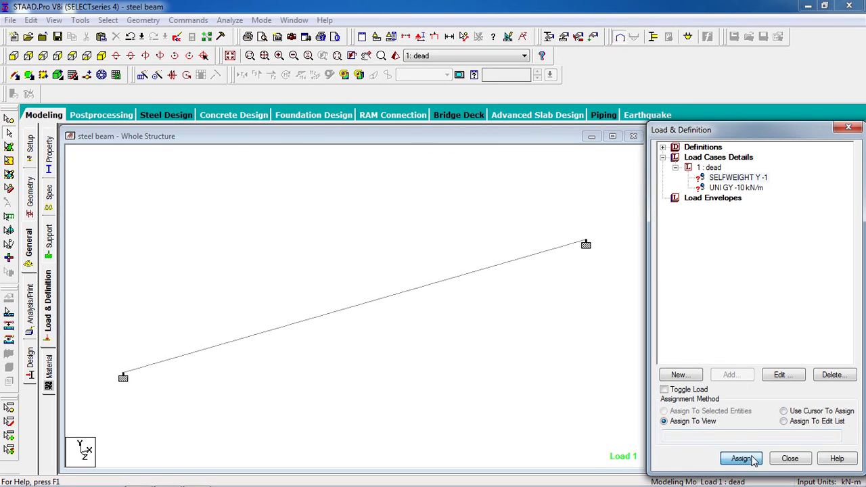
click(740, 458)
click(766, 329)
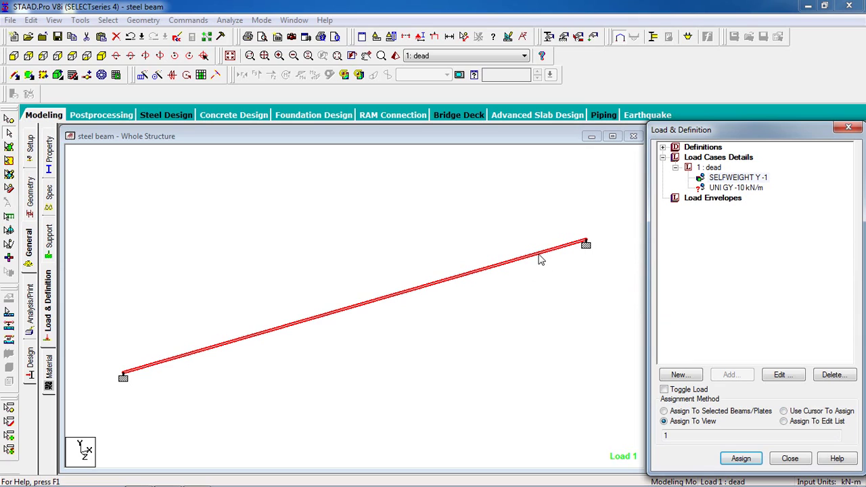
Assign the uniform GY -10 kN/m member load to the whole view and accept the assignment
click(718, 189)
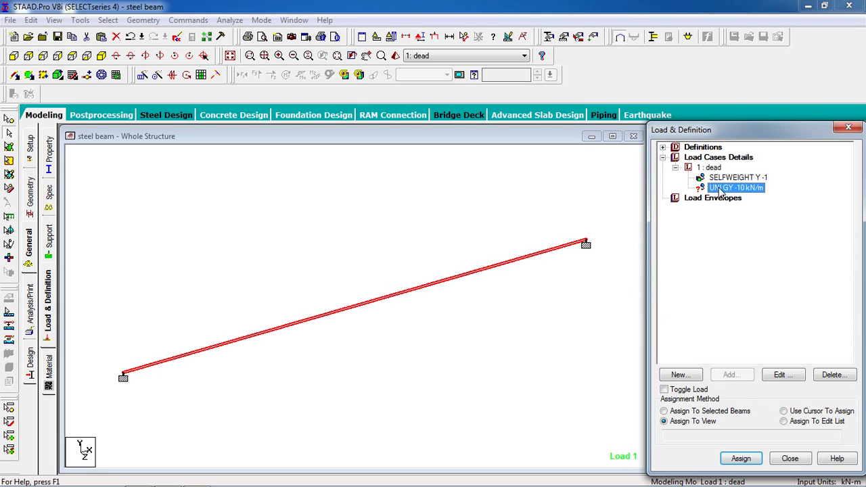
click(534, 283)
click(518, 263)
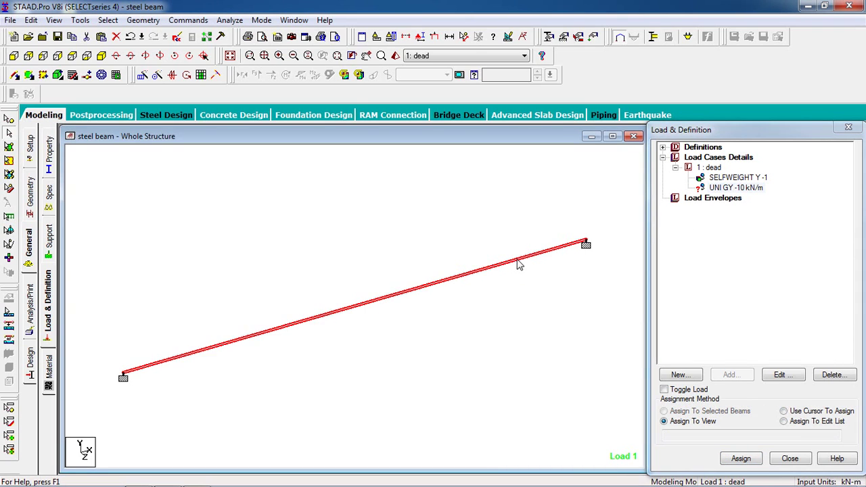
click(747, 189)
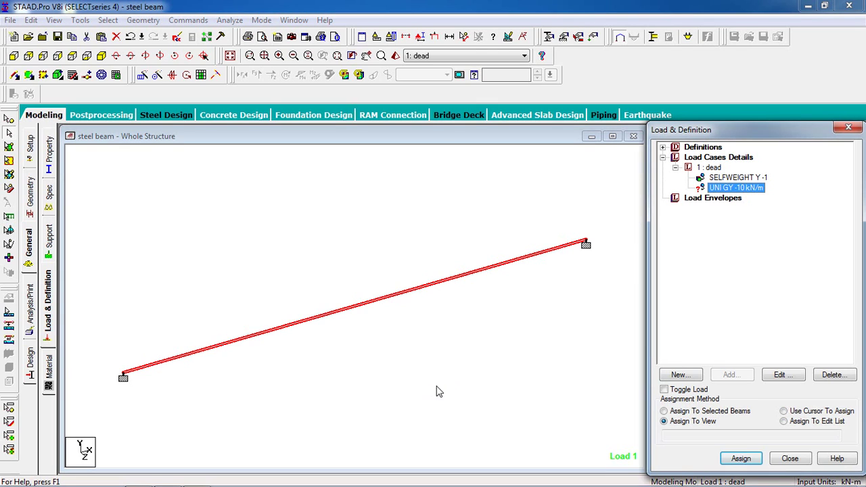
click(684, 421)
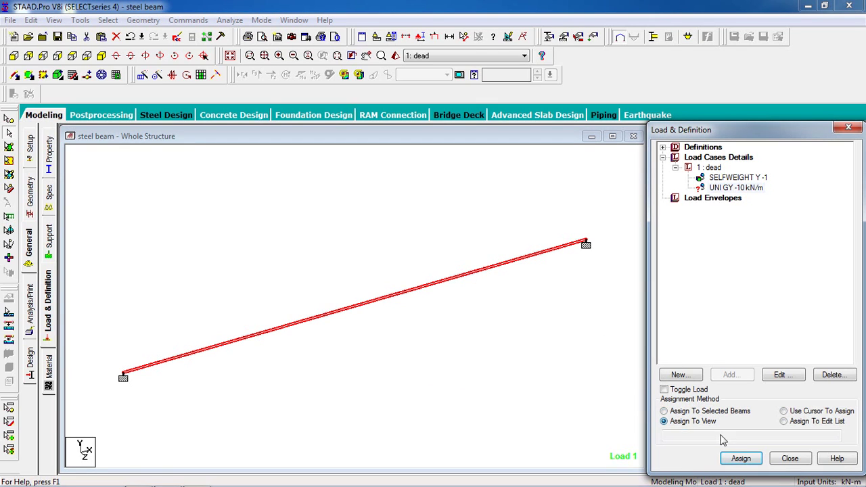
click(741, 459)
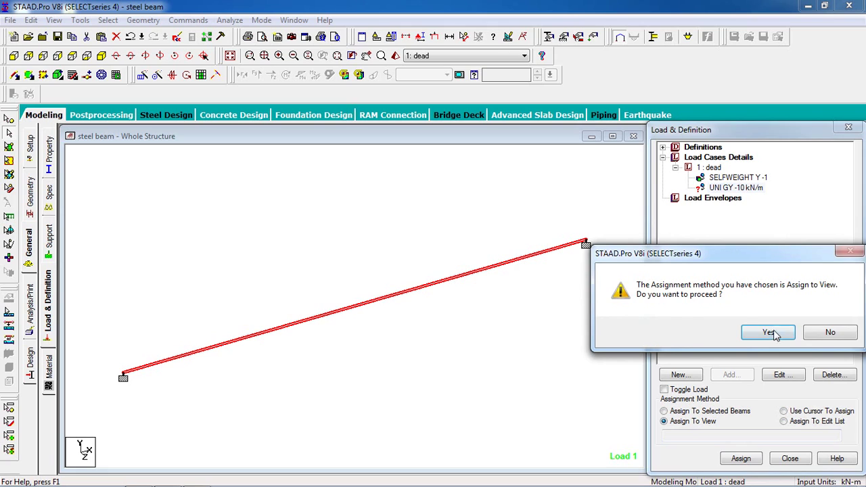
click(767, 334)
Add a Perform Analysis command to the model with the No Print option
click(411, 261)
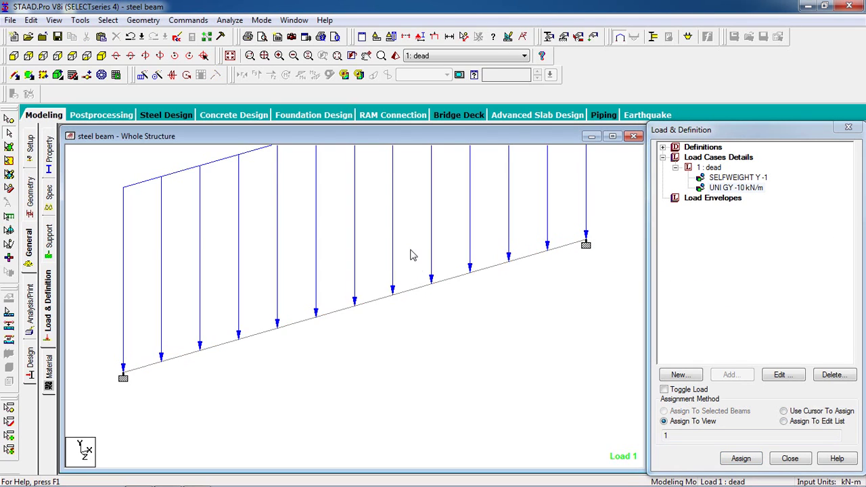
key(Right)
key(Right)
key(Right)
key(Right)
key(Right)
key(Right)
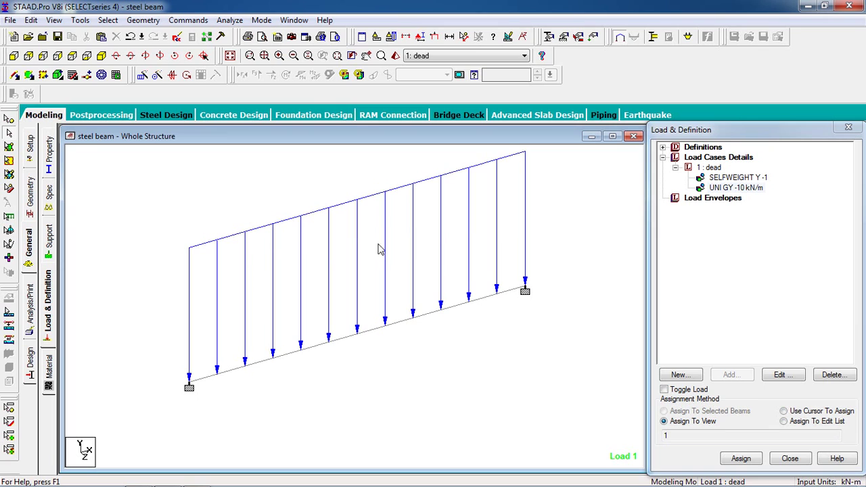
click(188, 19)
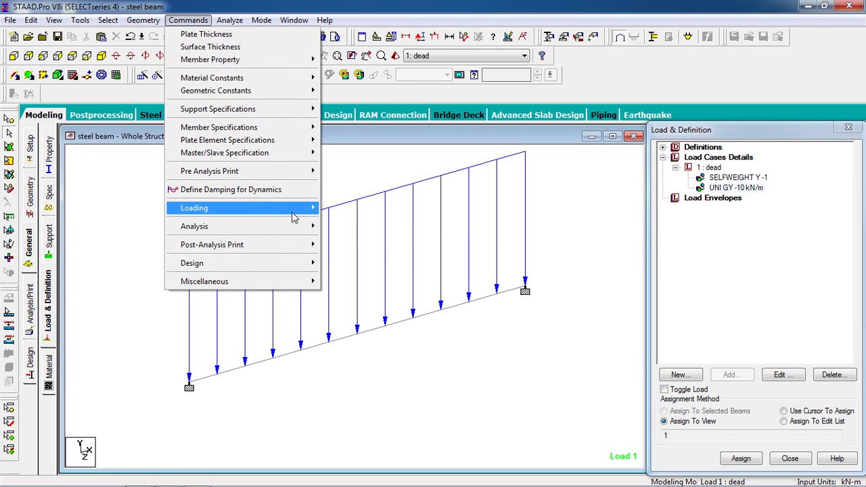
mouse_move(308, 226)
click(344, 225)
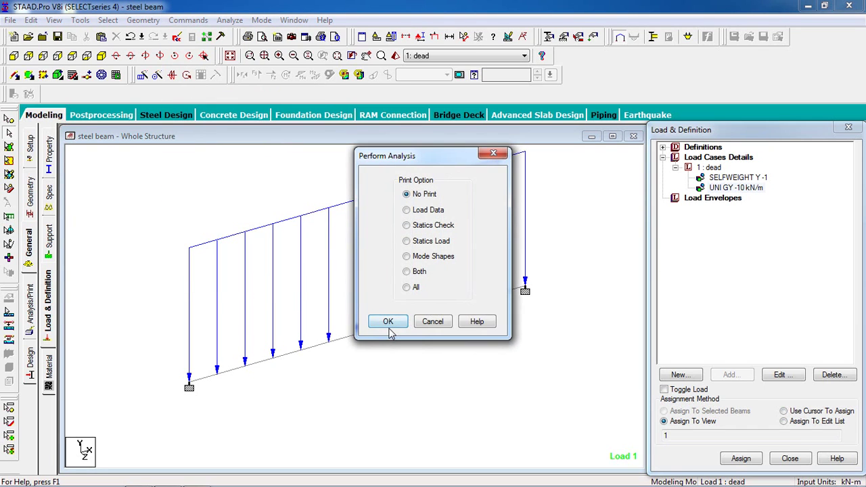
click(388, 322)
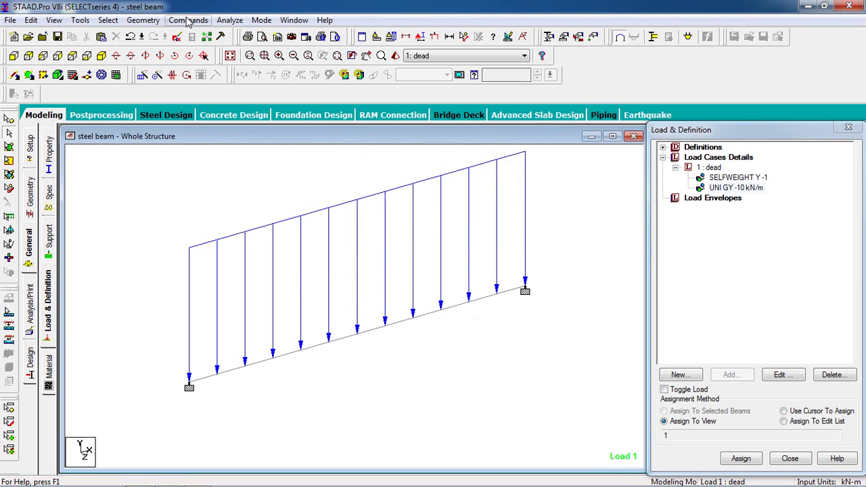
Run the analysis, saving the modified structure first
click(230, 20)
click(238, 33)
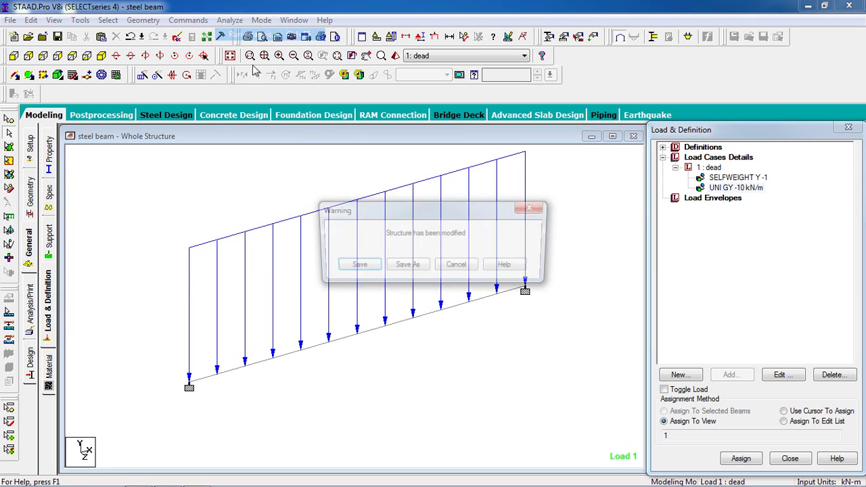
click(365, 272)
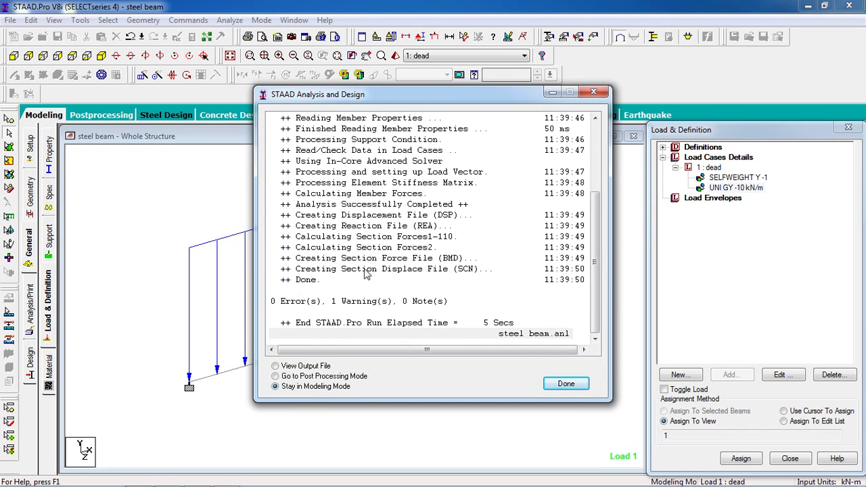
Examine the warning from the analysis run in the output file, then close the output viewer
click(352, 301)
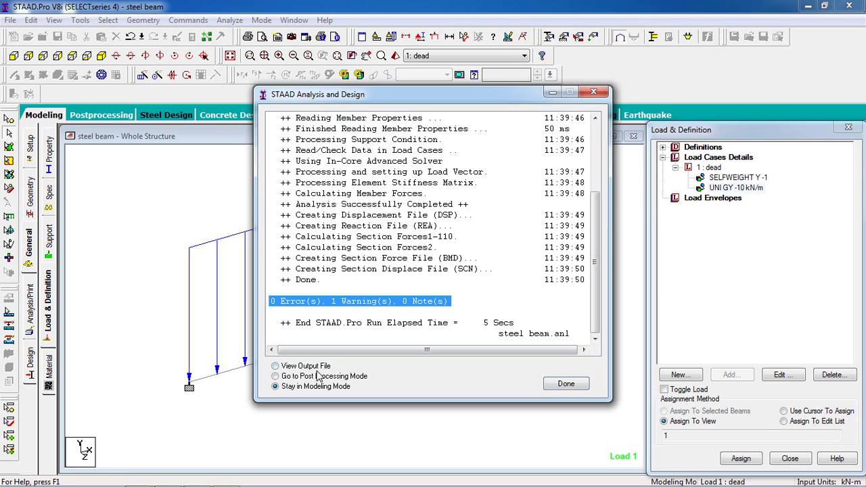
click(565, 385)
click(121, 105)
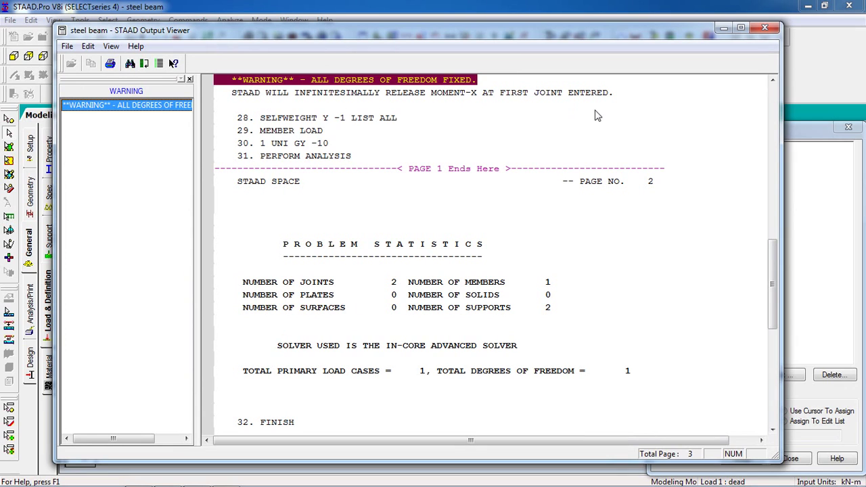
click(764, 28)
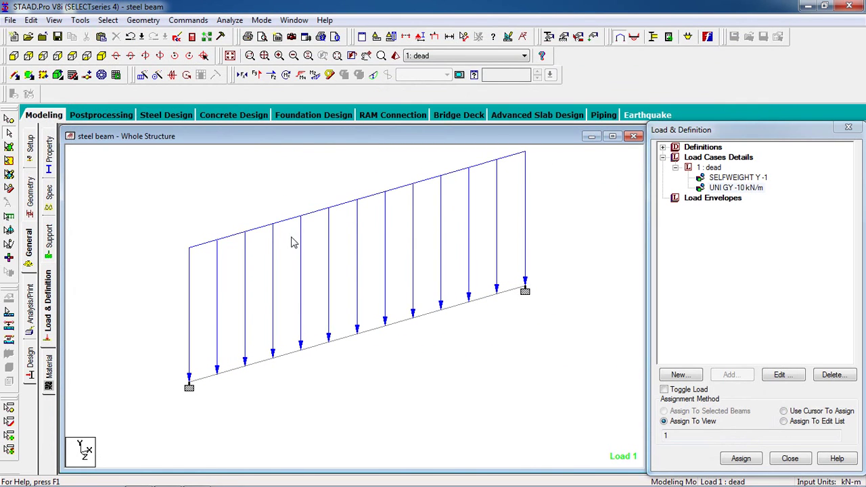
Create a load envelope in Steel Design mode from the defined dead load case, with the combinations-only filter turned off
click(163, 117)
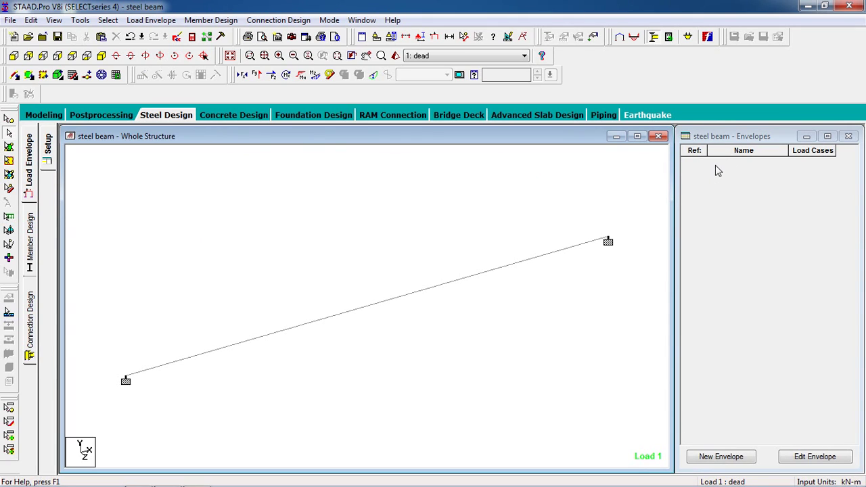
click(714, 457)
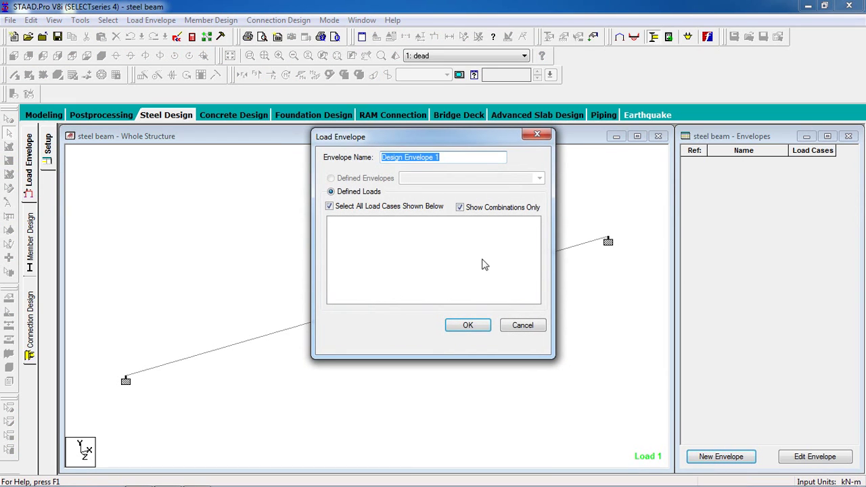
click(460, 207)
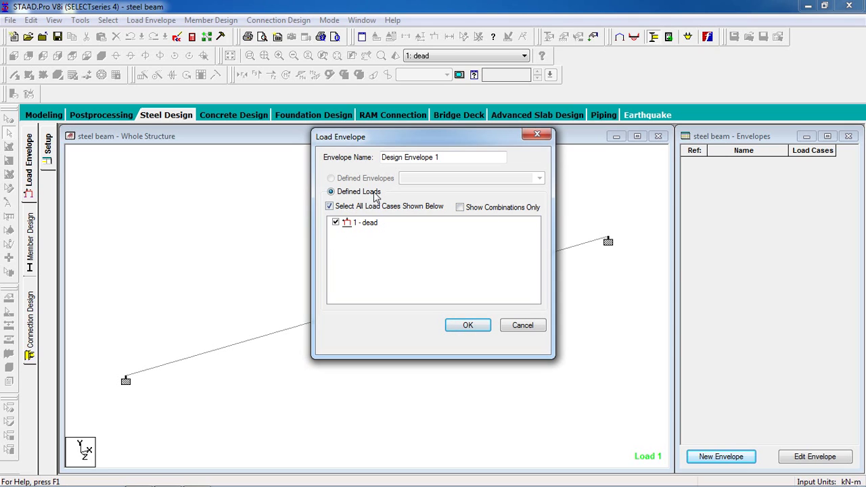
click(465, 324)
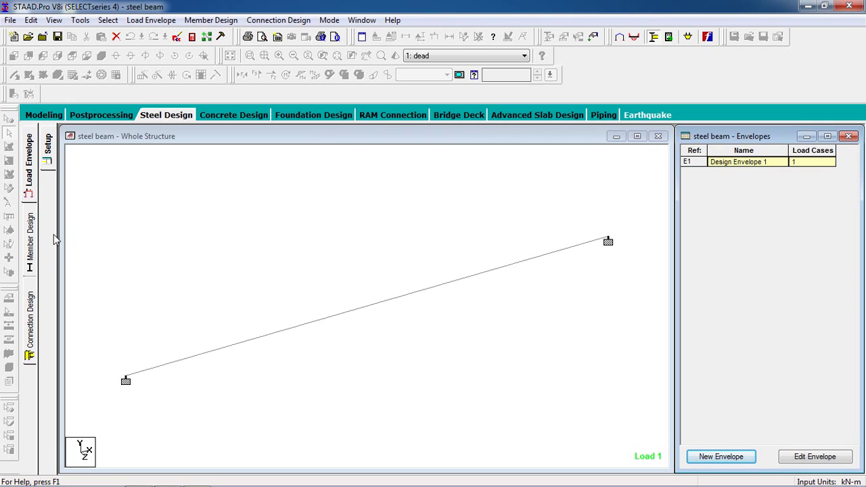
Form a physical member for steel design automatically from the selected beam
click(30, 240)
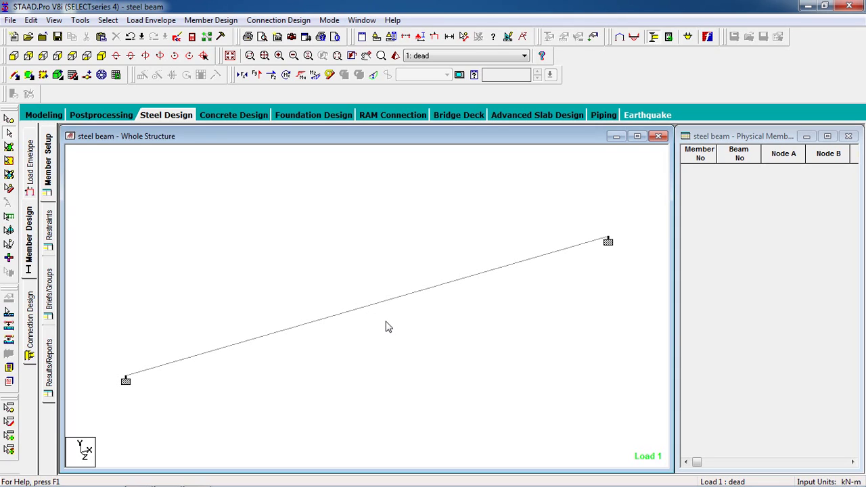
click(370, 306)
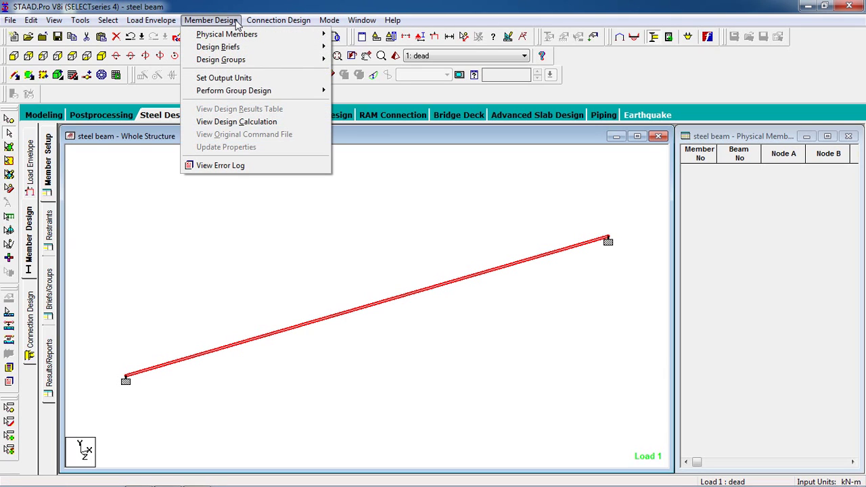
mouse_move(240, 38)
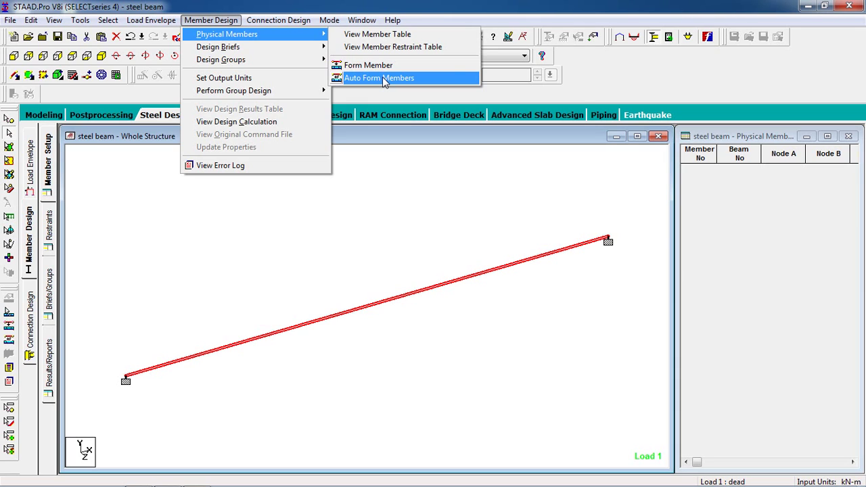
click(383, 80)
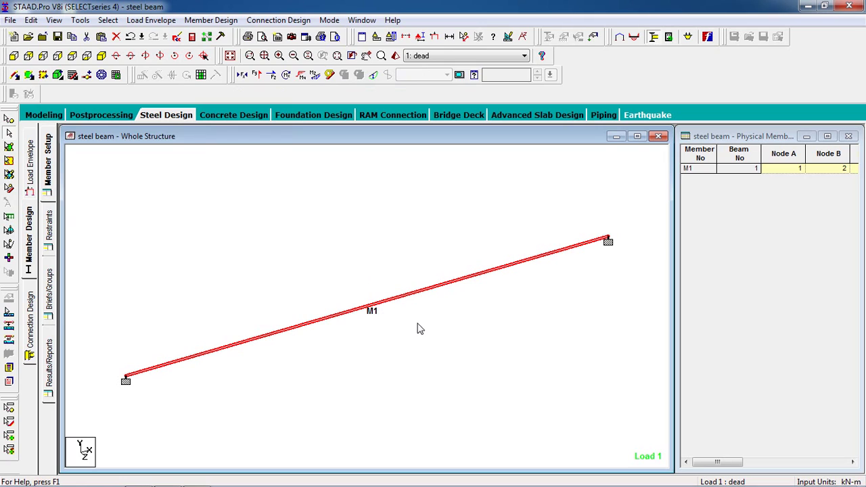
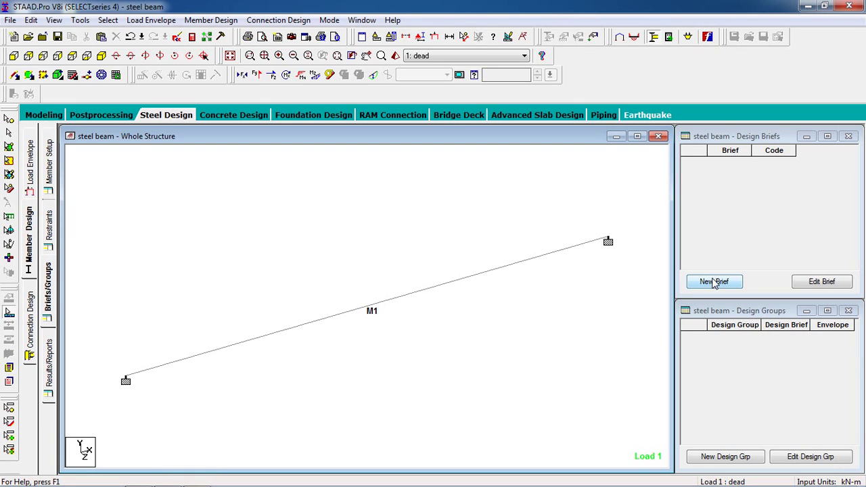
Create a new design brief using the IS800 design code
click(714, 283)
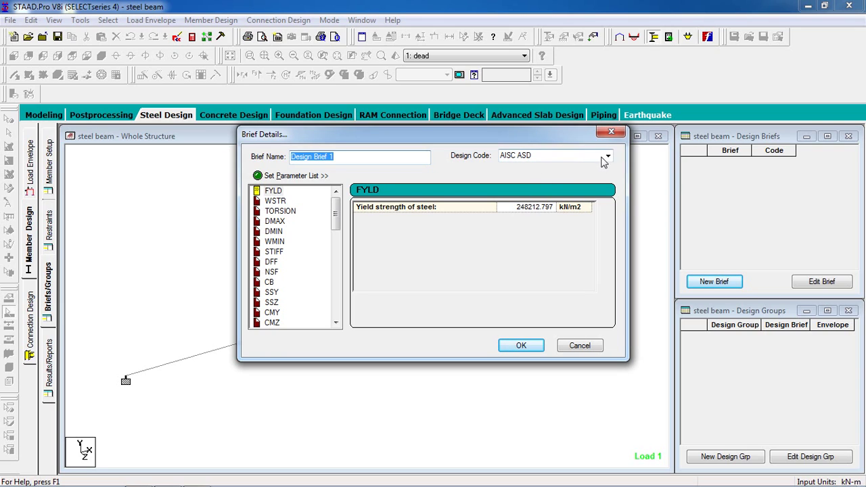
click(607, 157)
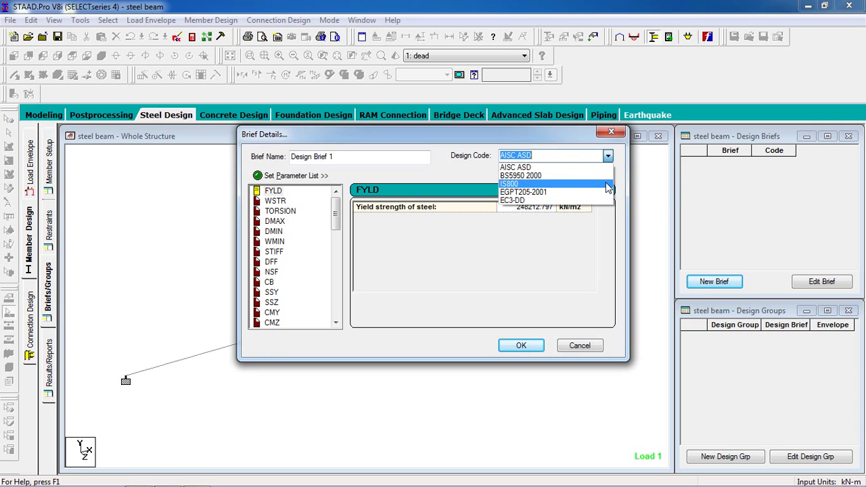
click(607, 184)
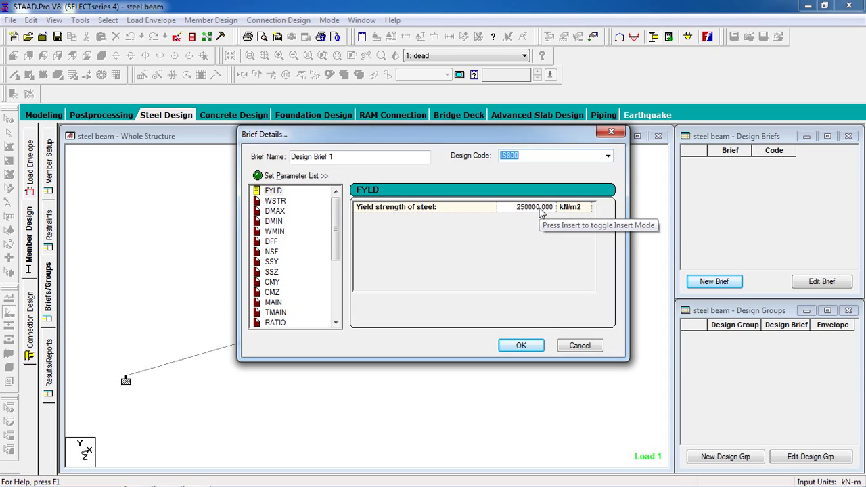
click(524, 346)
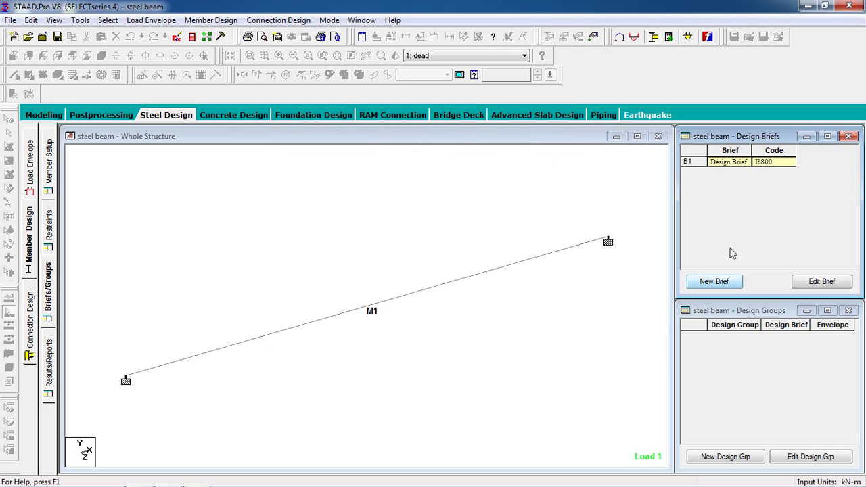
Create a design group with the existing envelope and design brief, and put member M1 in it
click(725, 457)
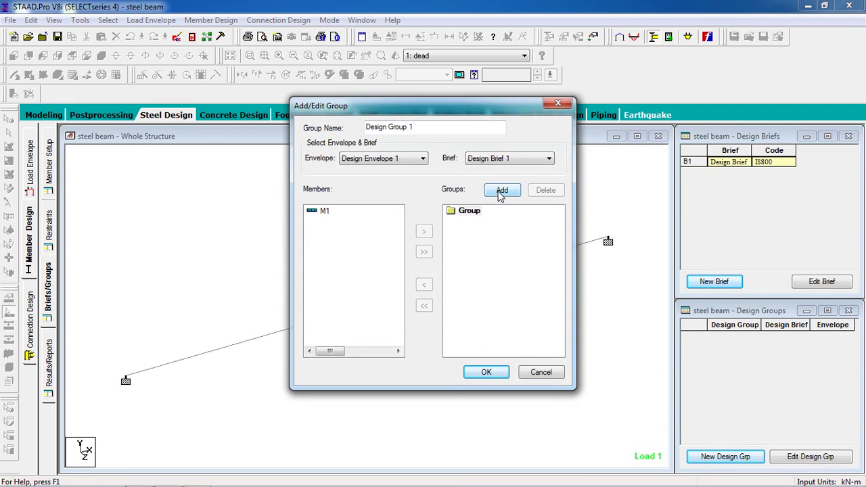
click(501, 191)
click(499, 222)
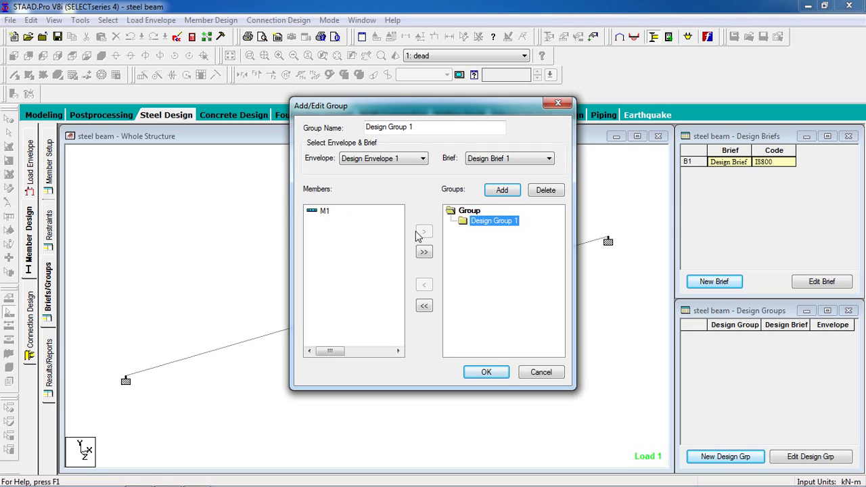
click(326, 211)
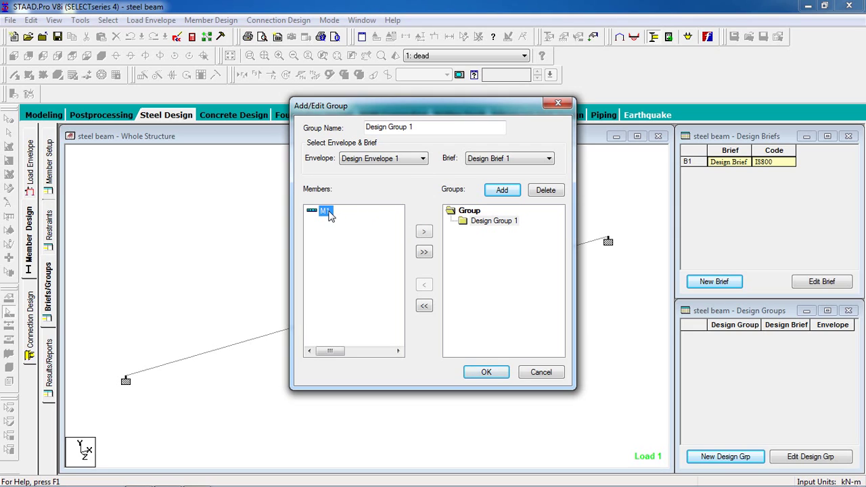
click(424, 232)
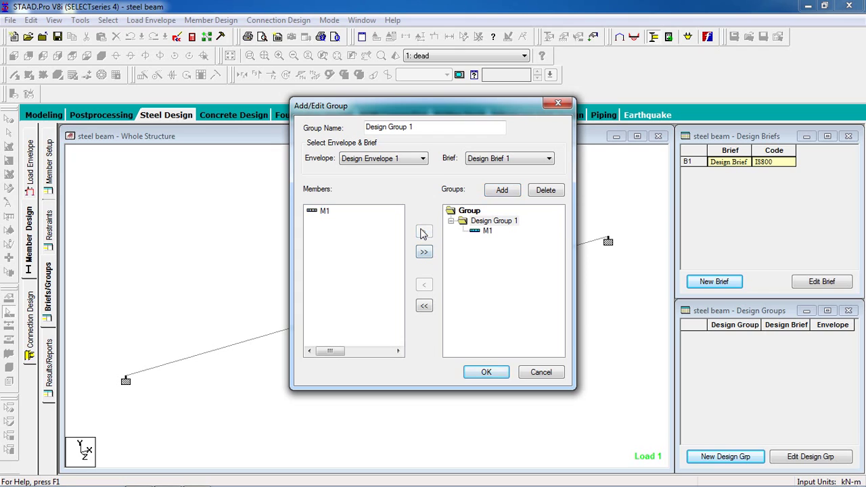
click(493, 373)
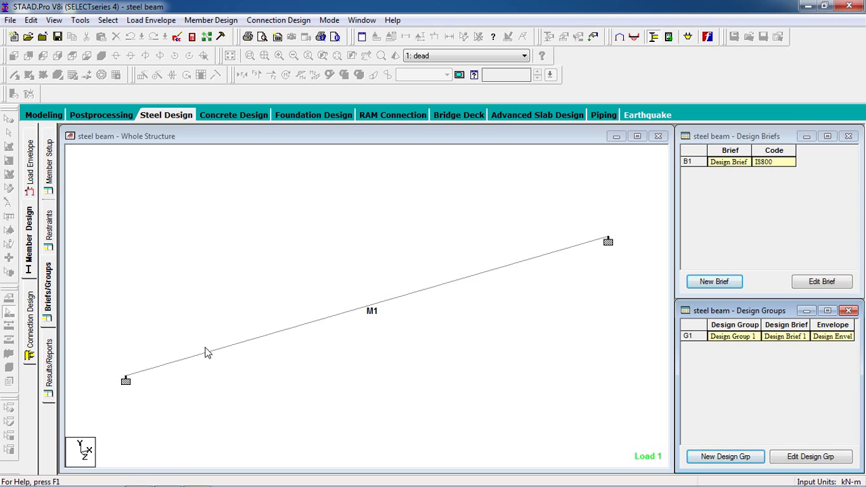
Run the group design code check for the steel member from the design results and reports view
click(53, 378)
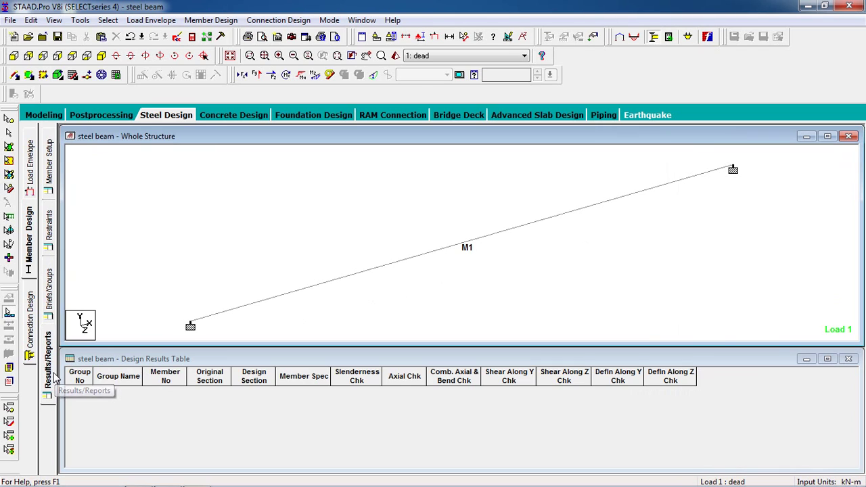
click(211, 20)
mouse_move(269, 62)
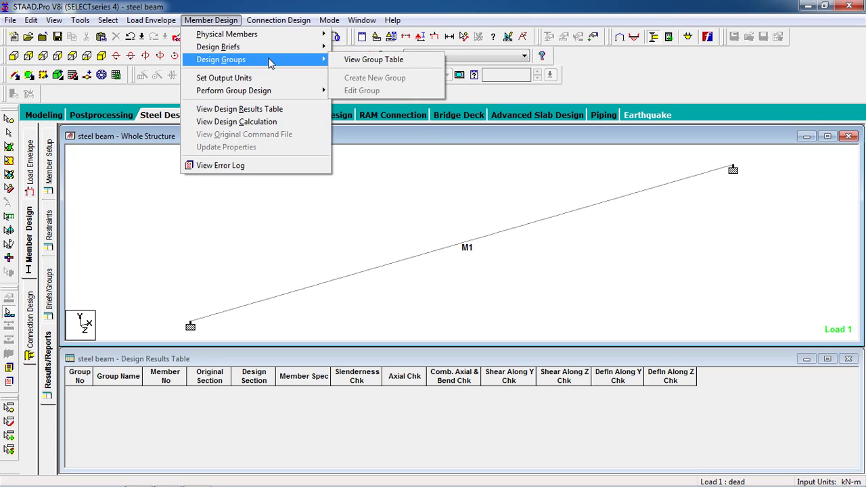
mouse_move(293, 98)
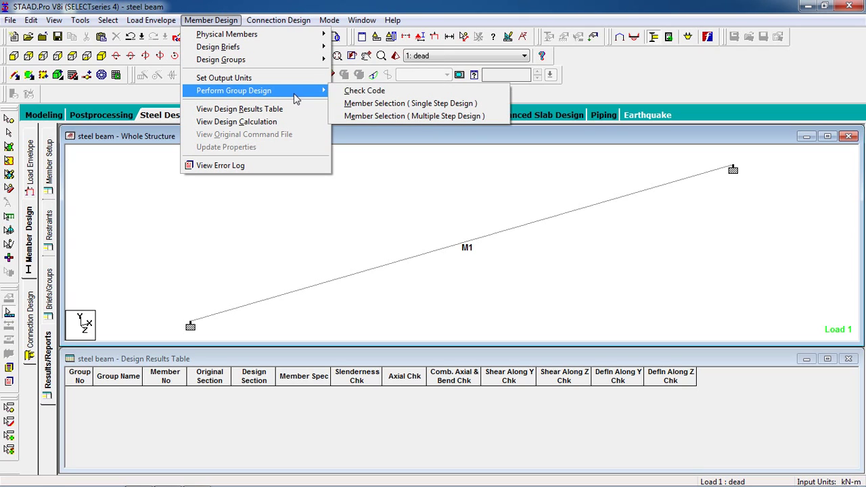
click(366, 93)
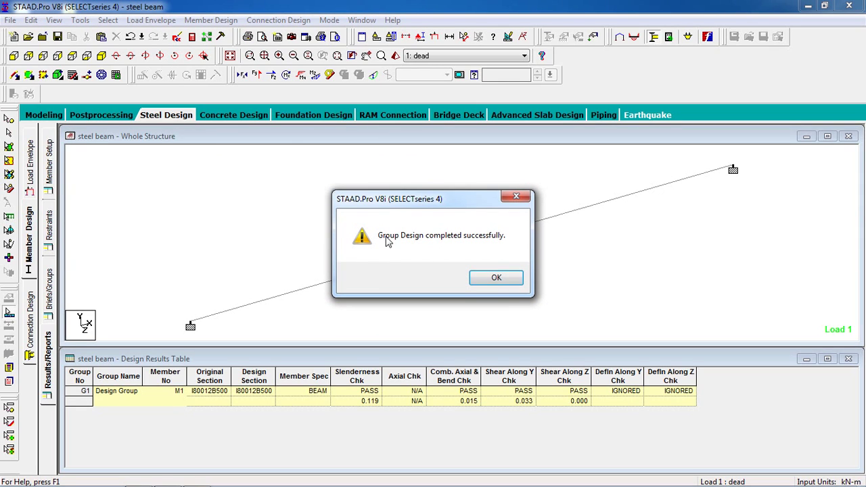
click(494, 279)
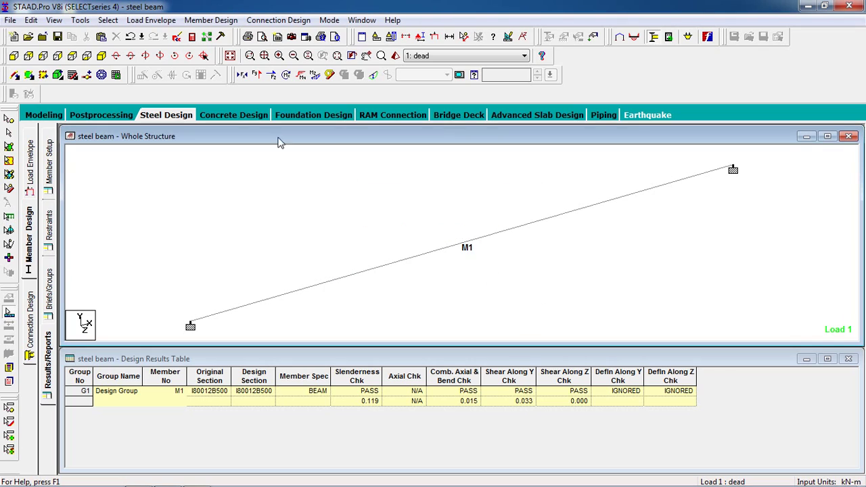
Run the group design as a single-step member selection
click(209, 20)
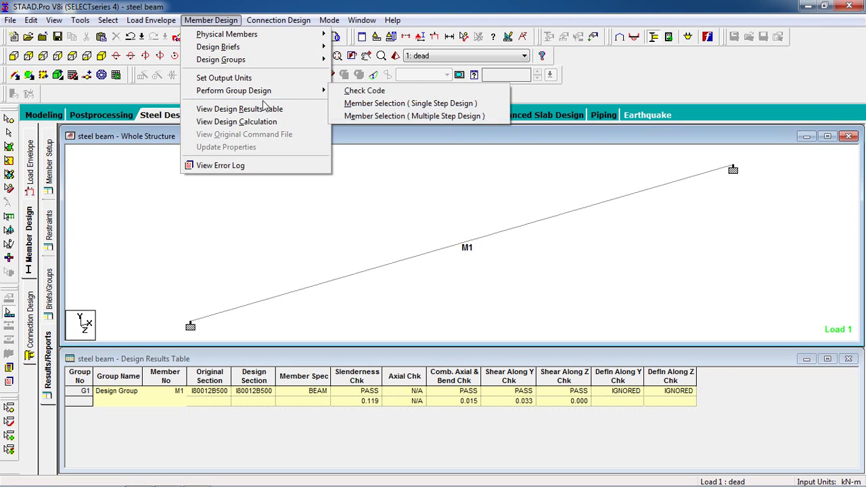
mouse_move(271, 90)
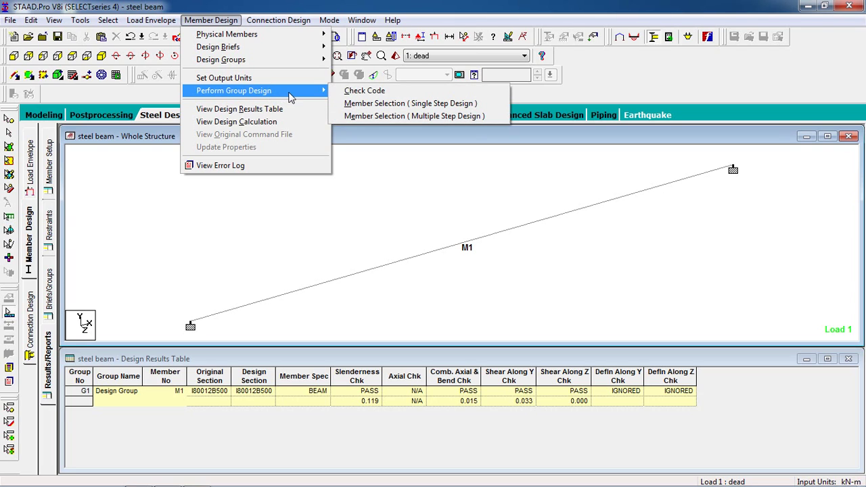
click(355, 105)
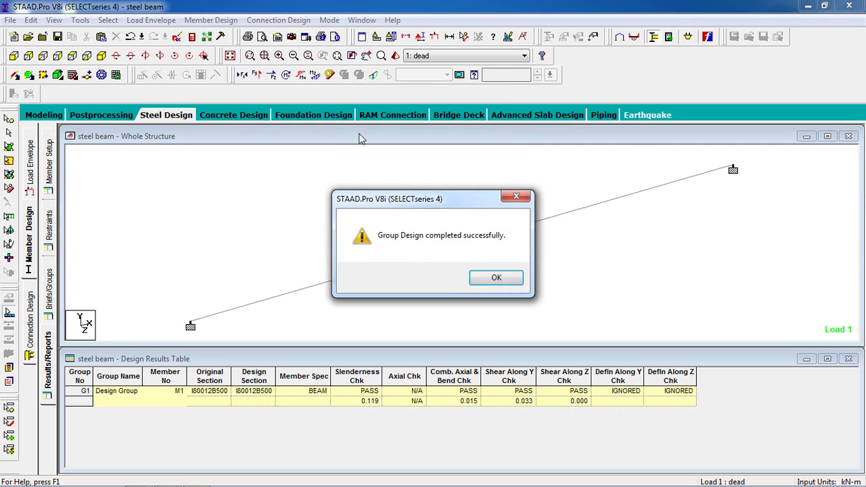
click(496, 279)
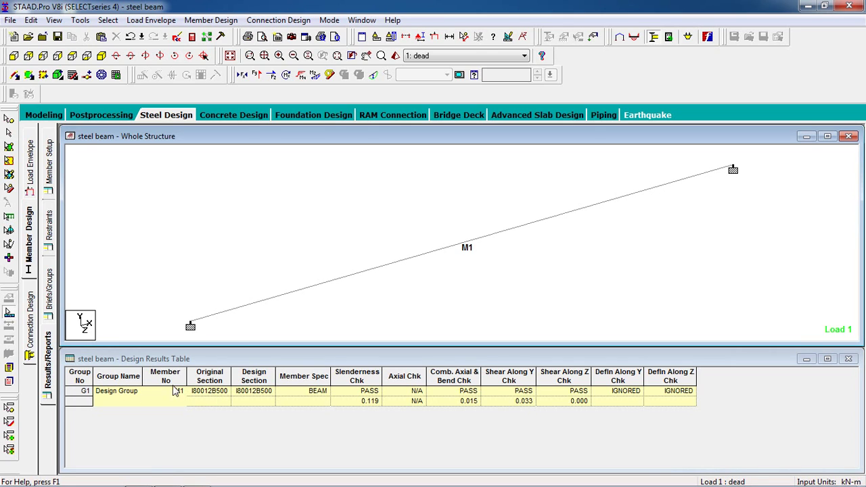
Review the design results row and physical member M1's section properties, shear and bending, deflection and steel design results
click(232, 313)
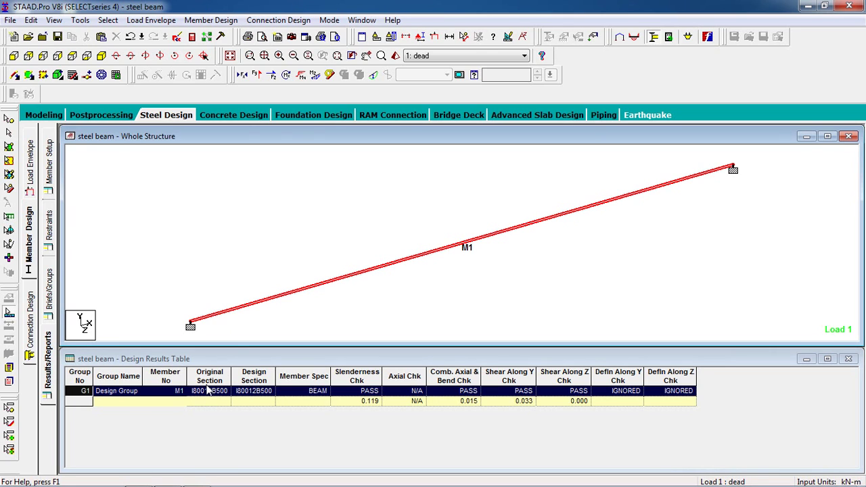
click(253, 316)
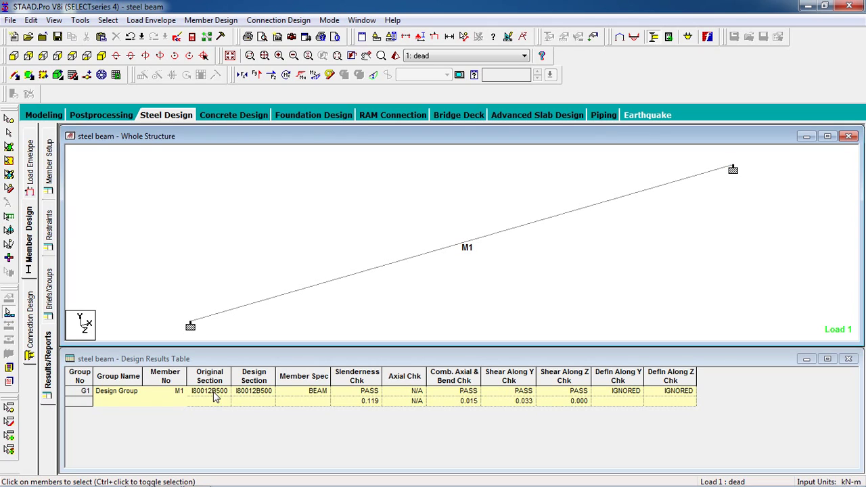
double_click(210, 396)
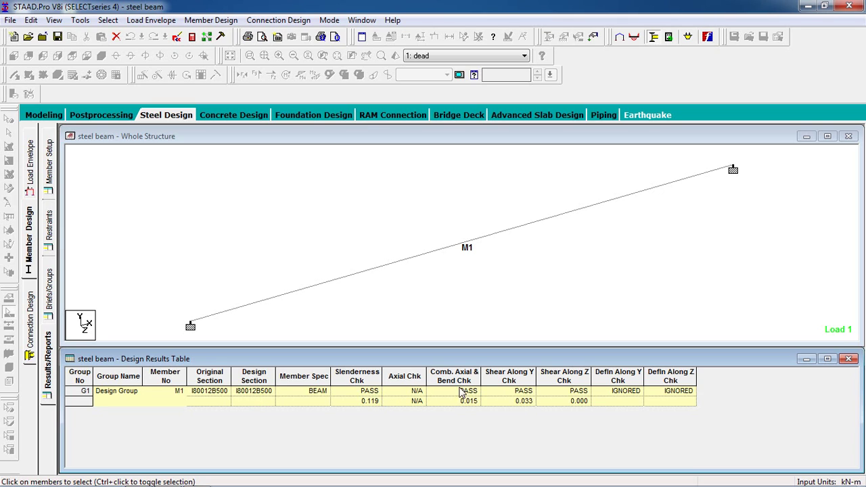
double_click(377, 274)
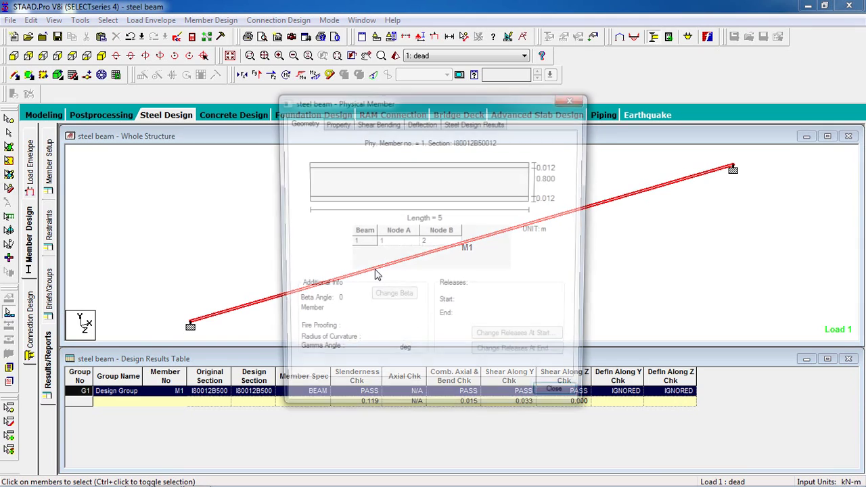
click(336, 125)
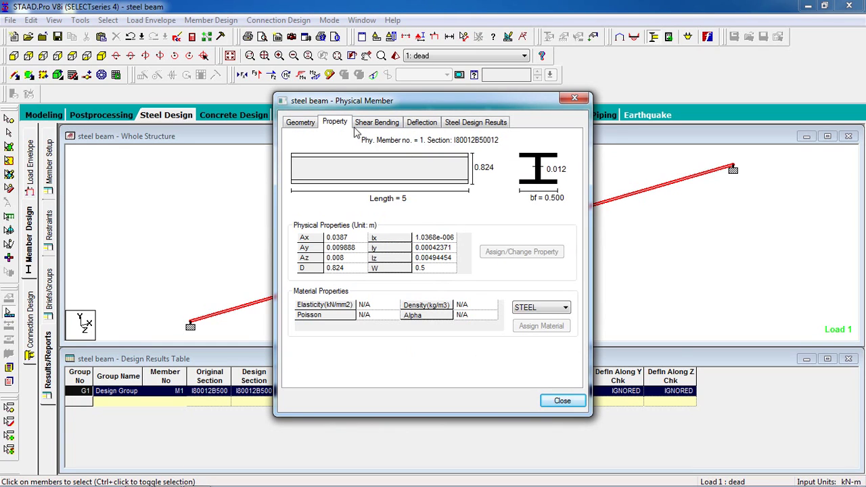
click(369, 125)
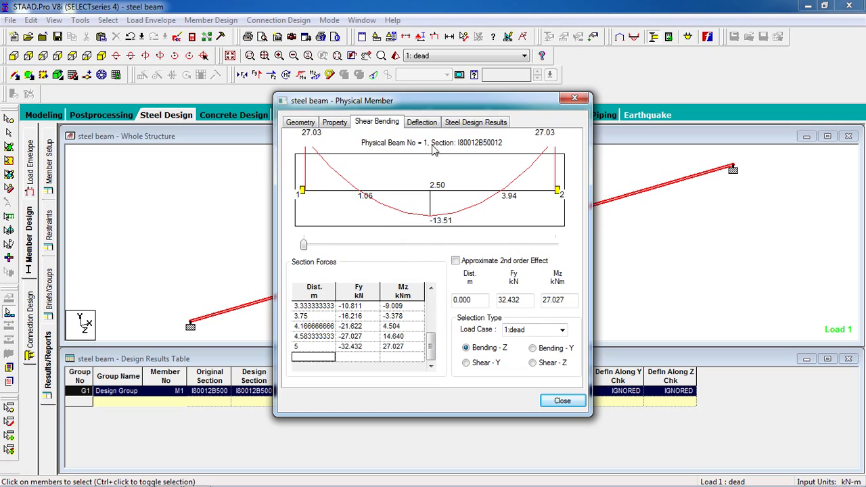
click(428, 124)
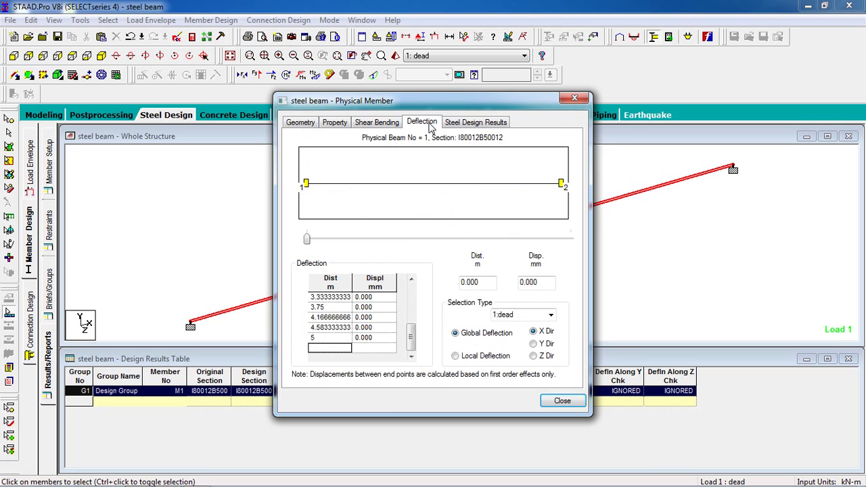
click(470, 123)
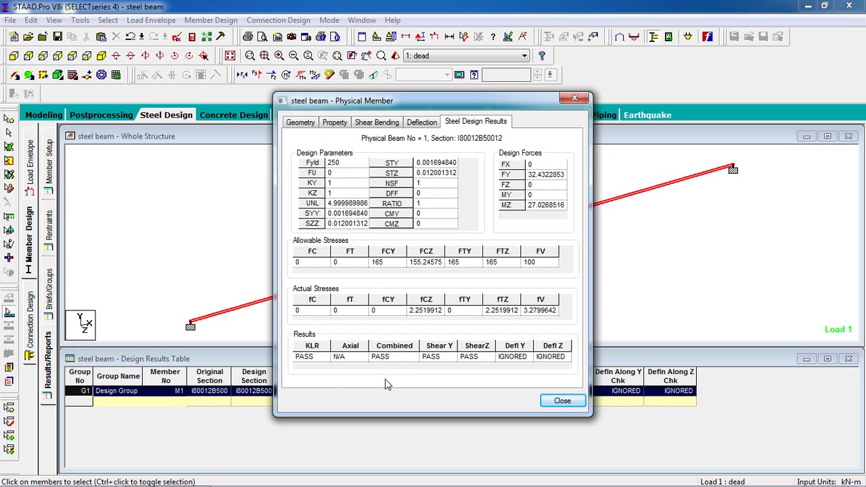
click(561, 402)
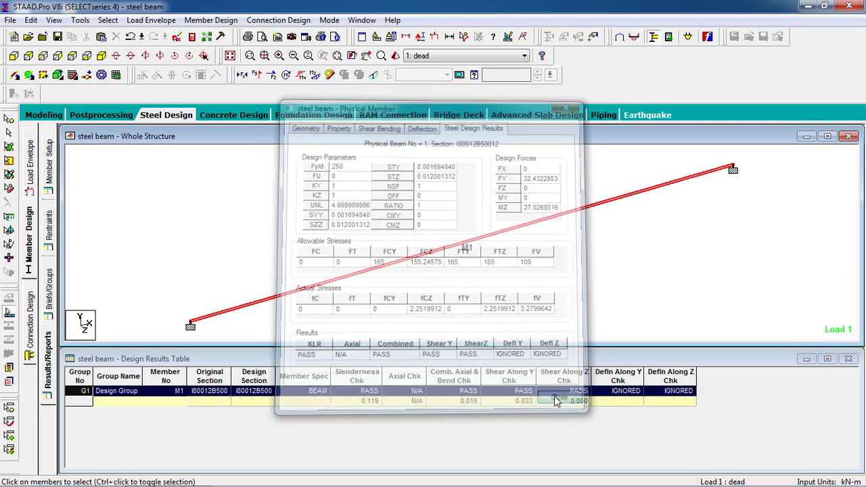
Switch to Postprocessing mode with the dead load case and examine the beam's deflected shape
click(113, 118)
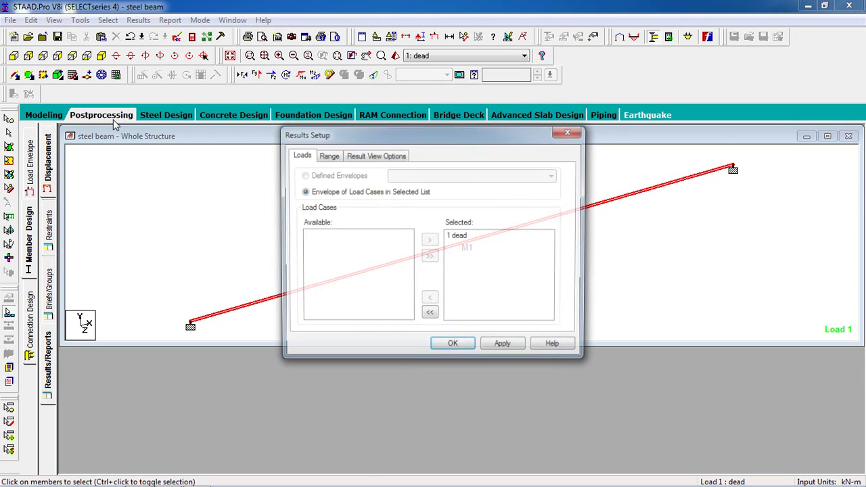
click(465, 349)
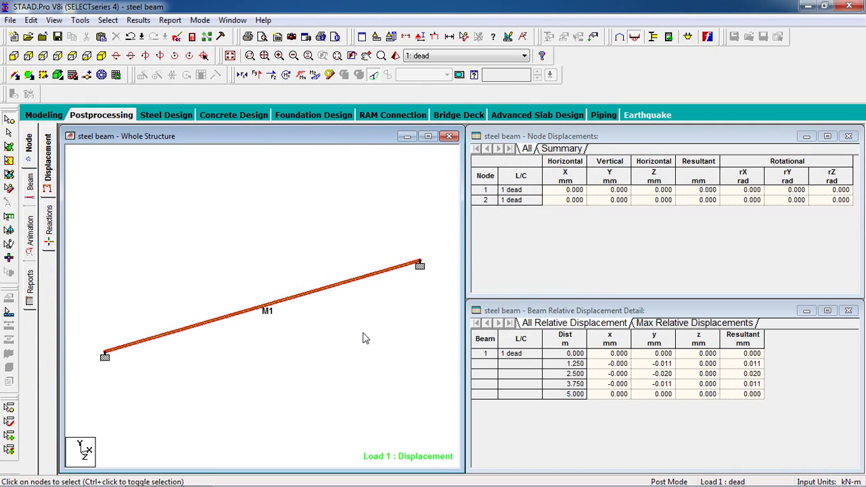
click(9, 146)
click(254, 311)
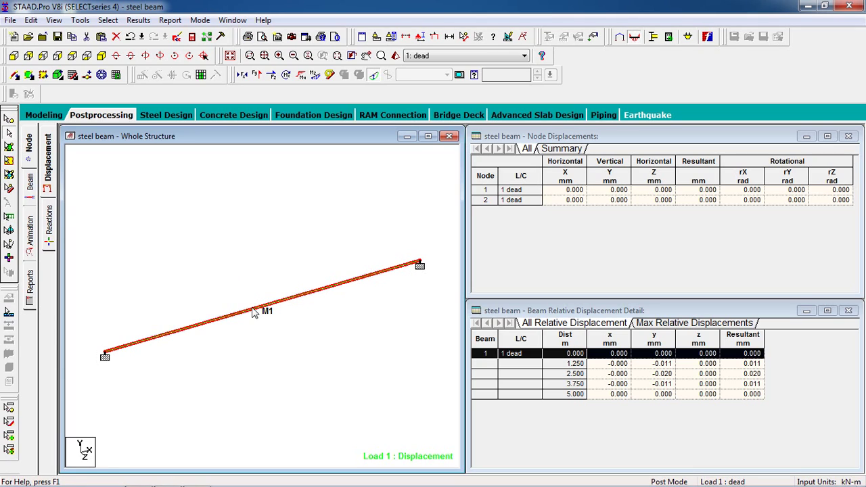
click(284, 356)
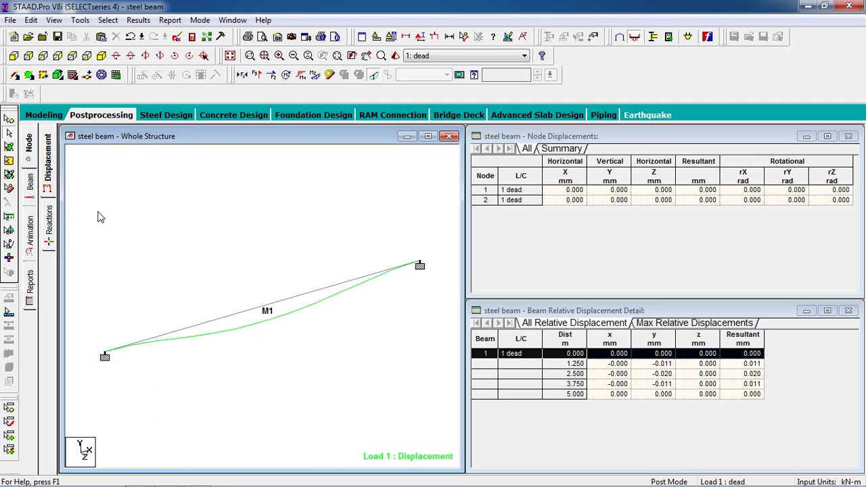
Replace the deflected shape by the axial, Shear Y, Shear Z, torsion and Bending Y diagrams in turn, ending with beam stress
click(372, 75)
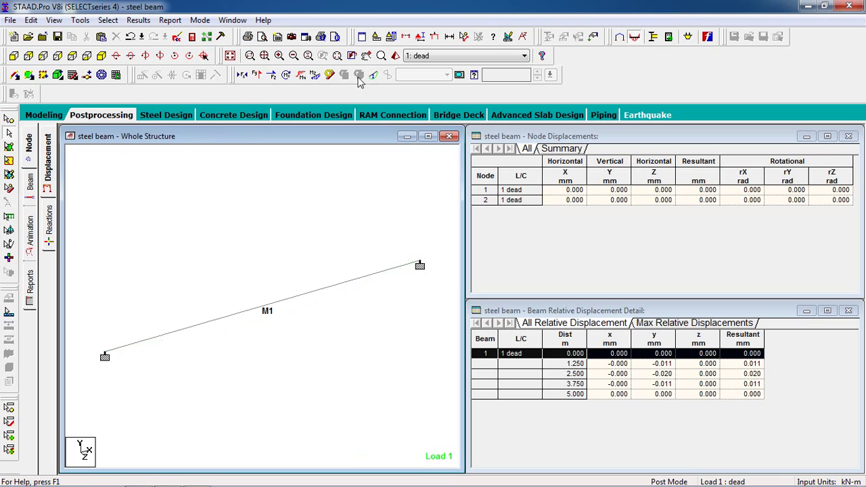
click(244, 75)
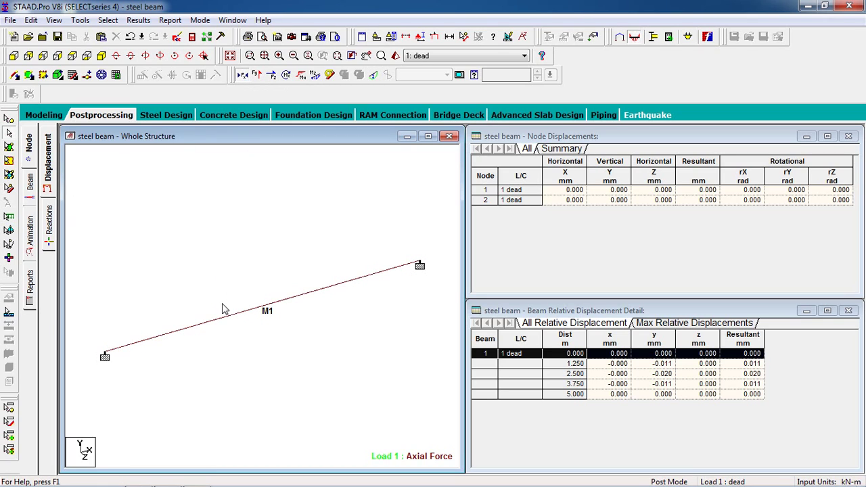
click(256, 76)
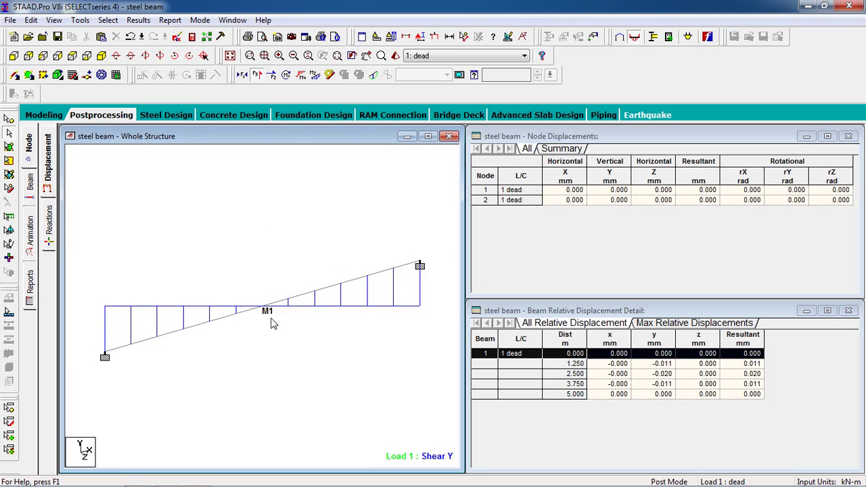
click(271, 75)
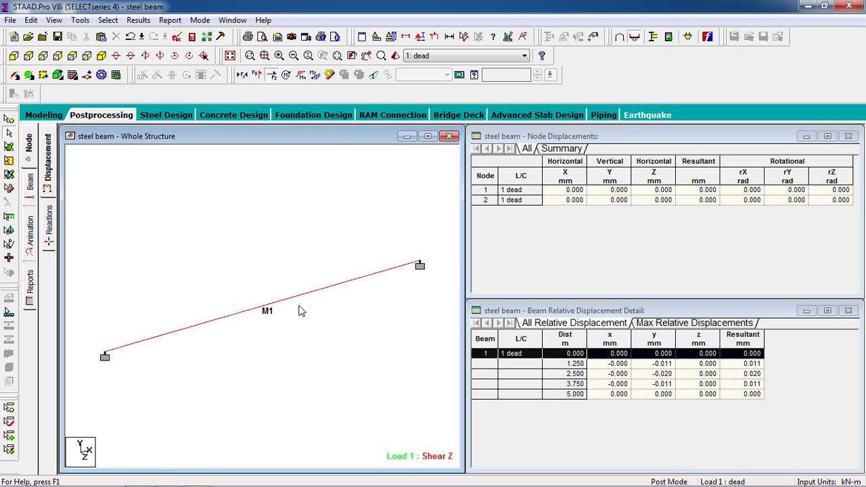
click(272, 76)
click(286, 76)
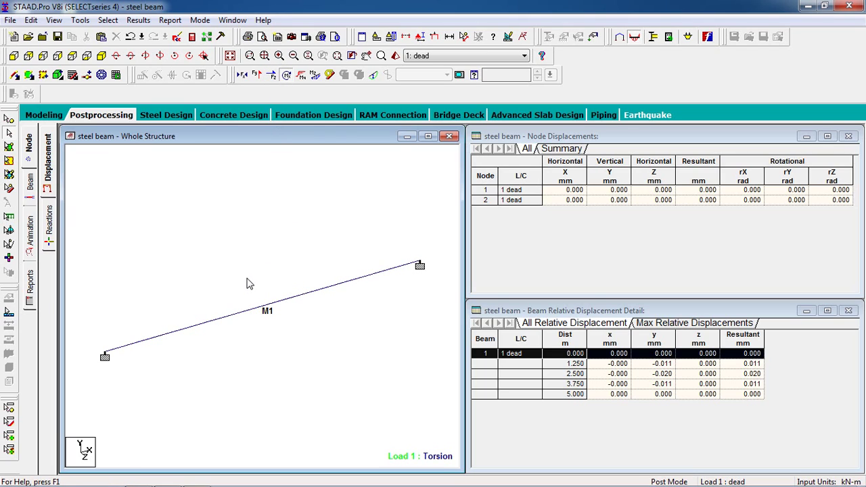
click(285, 76)
click(304, 76)
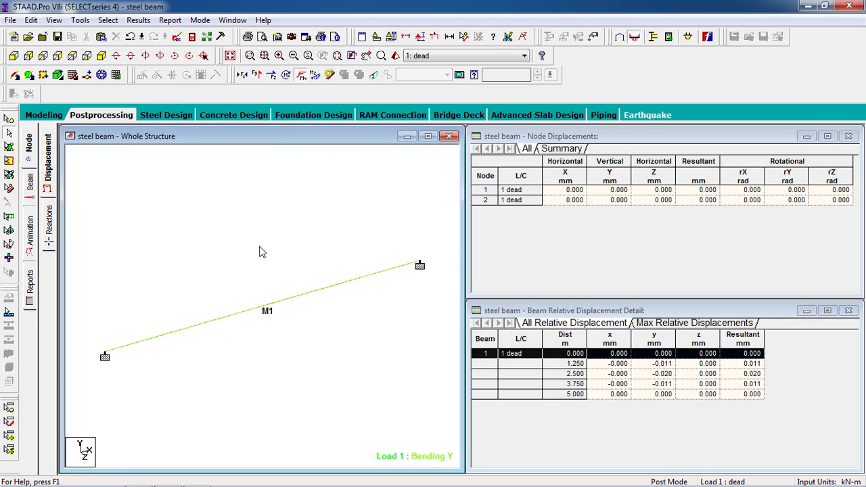
click(302, 77)
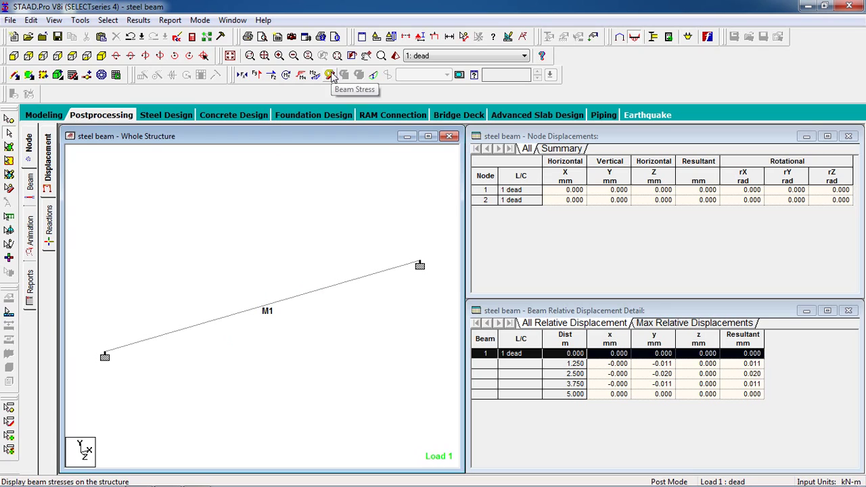
click(329, 75)
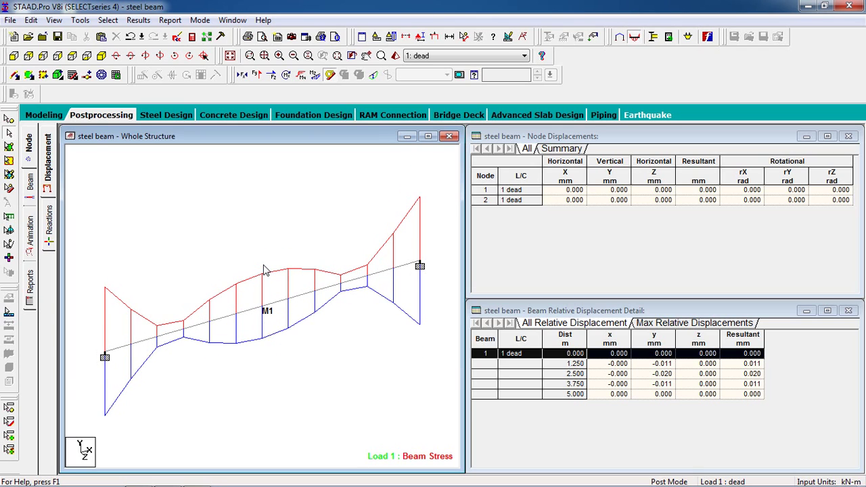
Display the support reactions and move both reaction labels closer beneath the beam so their values are readable
click(48, 226)
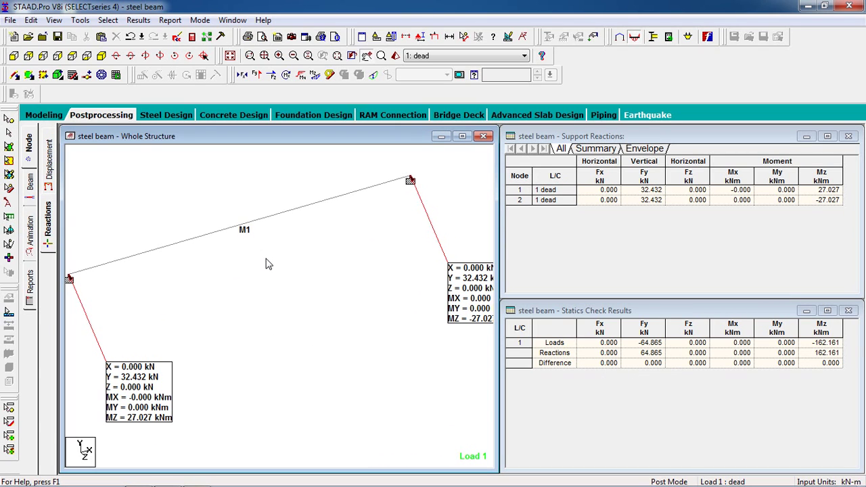
click(8, 201)
drag(148, 378, 148, 303)
drag(459, 307, 315, 327)
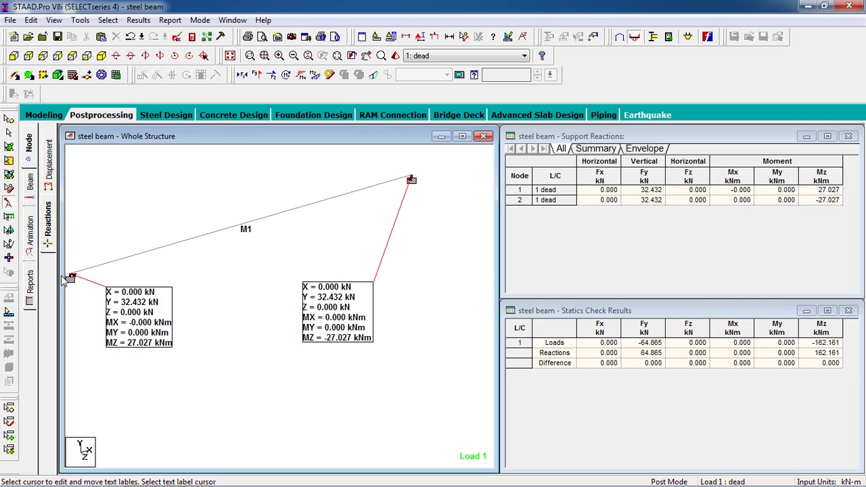
Generate a report that includes all available Output items in addition to the job info, and look through it
click(30, 302)
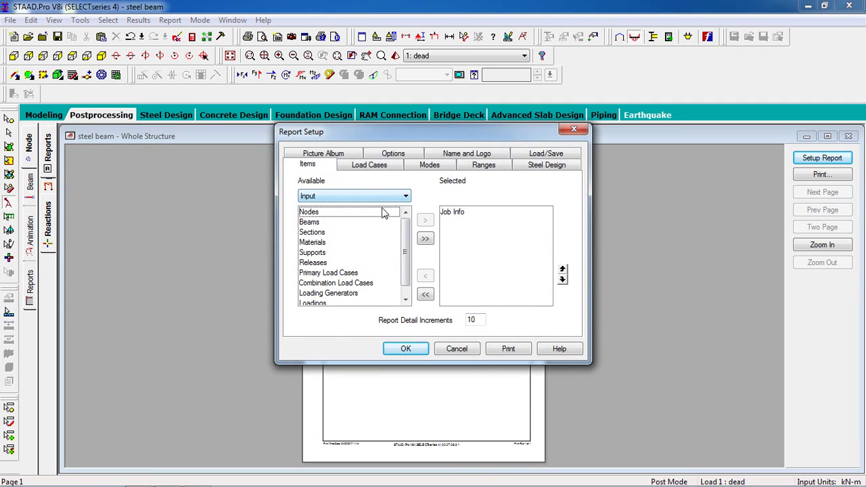
click(375, 197)
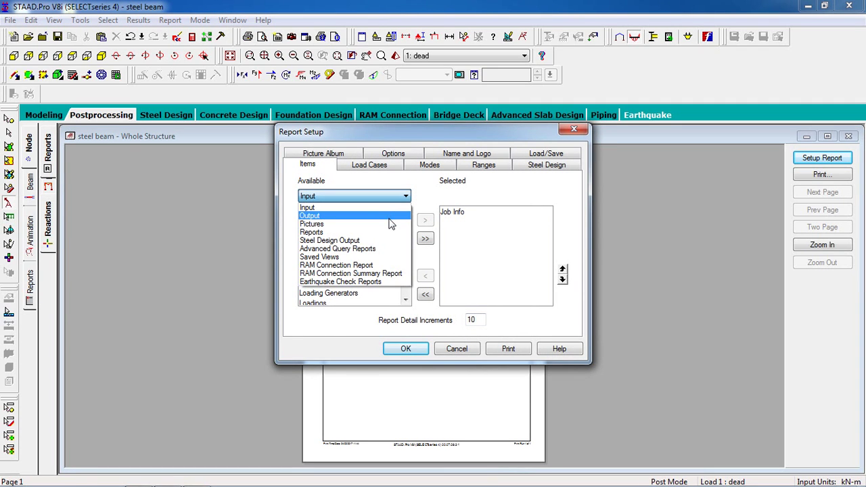
click(391, 216)
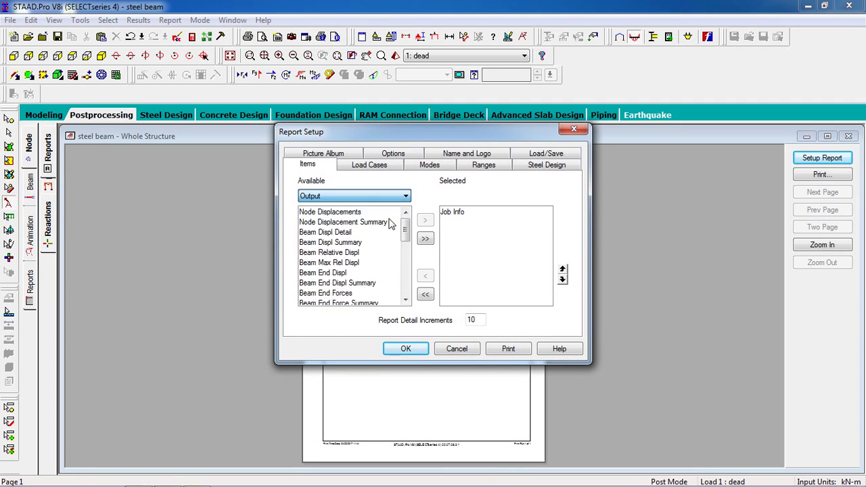
click(425, 238)
click(408, 349)
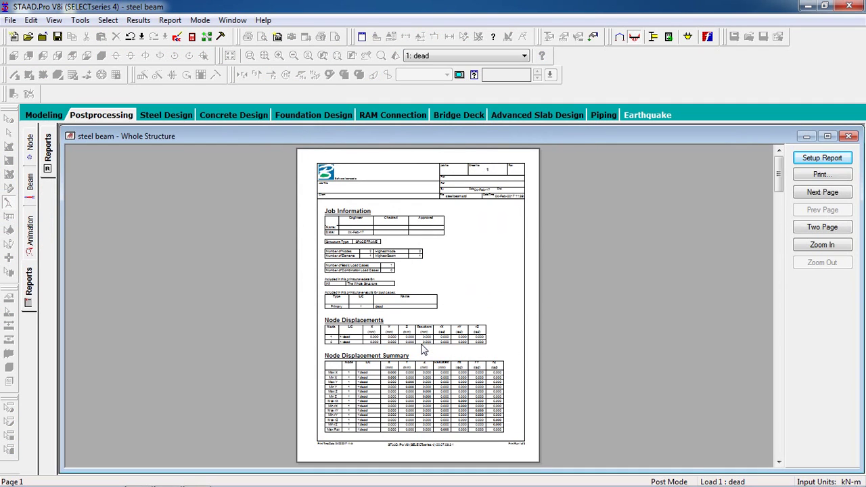
drag(780, 174, 762, 323)
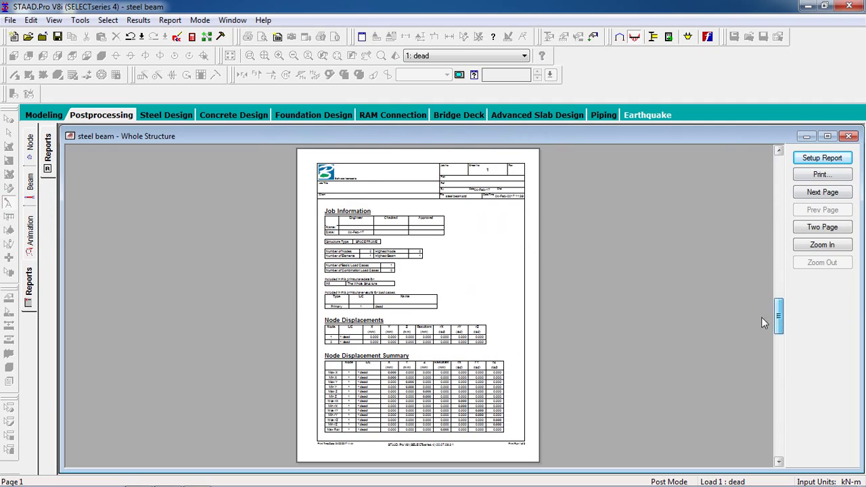
drag(760, 436, 778, 160)
Return to Steel Design mode and inspect the I-section beam in a 3D rendered view
click(149, 116)
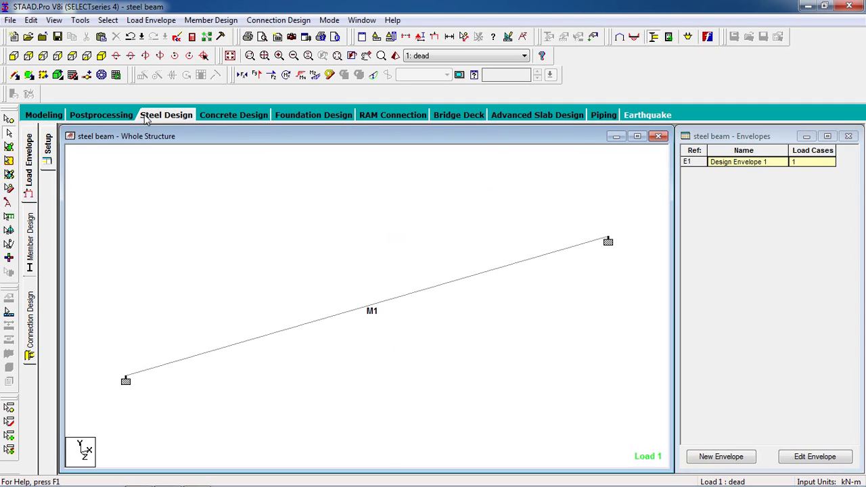
click(395, 55)
scroll(390, 282, up, 5)
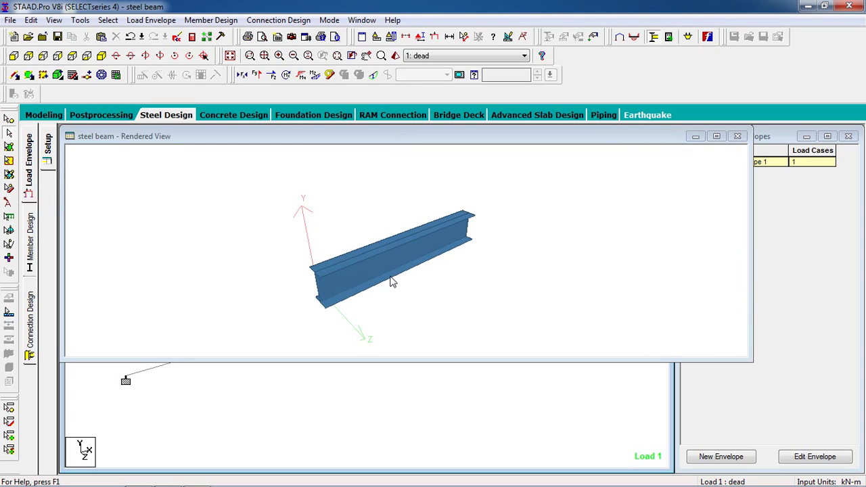
scroll(383, 280, up, 2)
drag(383, 280, 413, 293)
scroll(401, 284, up, 2)
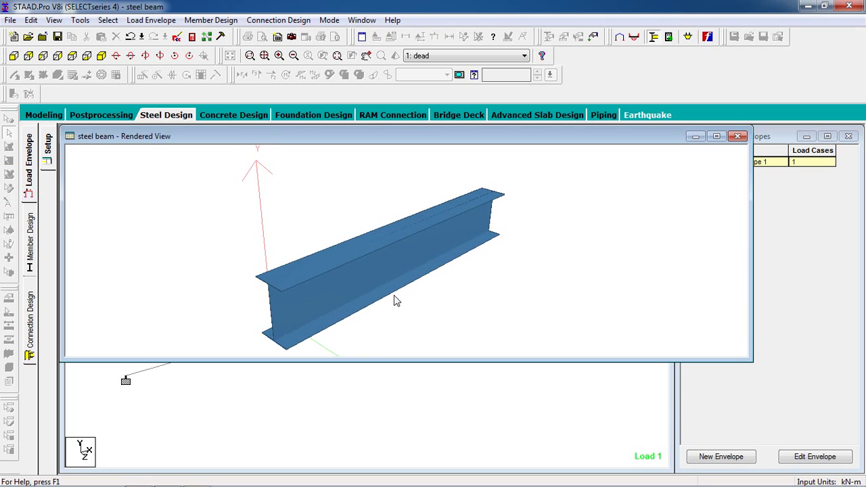